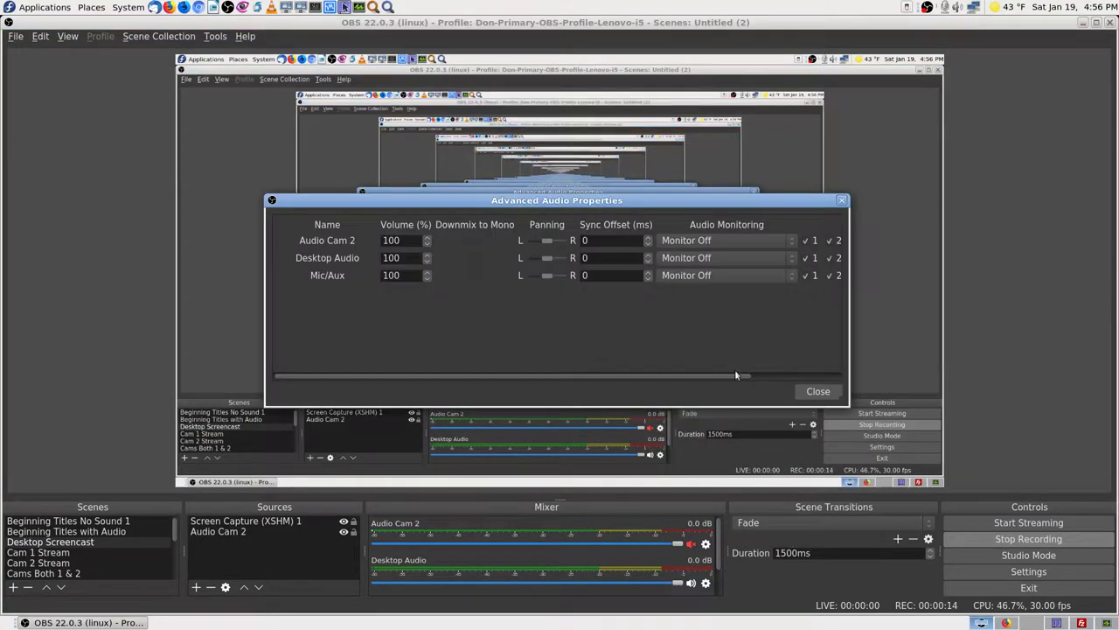
Step: Make five horizontal drags across the middle of the screen before switching to Firefox
{"action": "left_click_drag", "start_coordinate": [734, 376], "coordinate": [827, 376]}
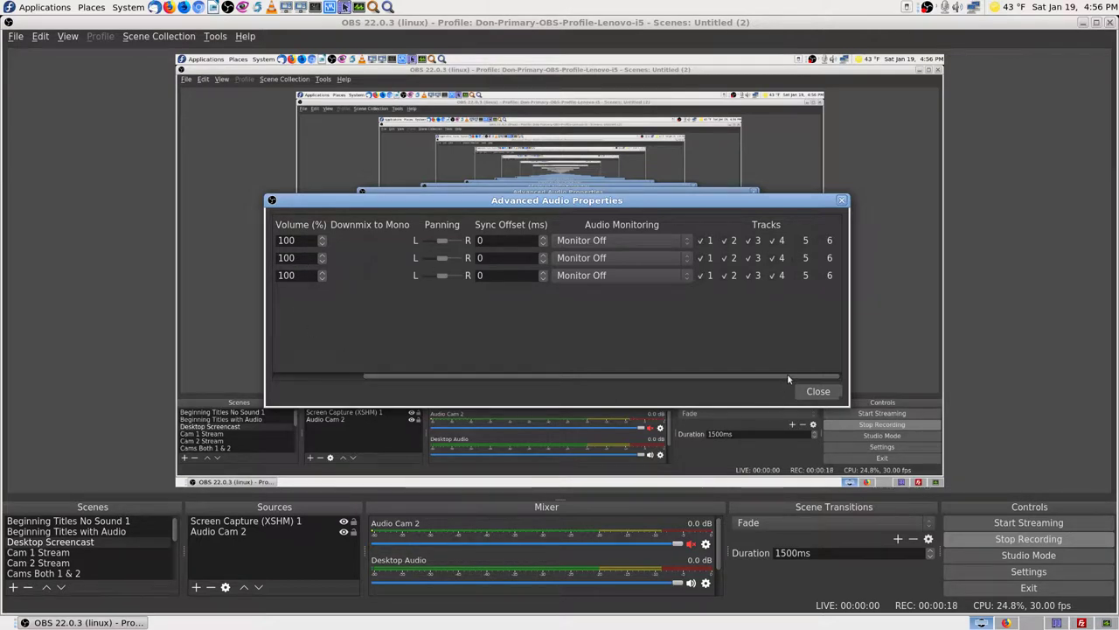
{"action": "left_click_drag", "start_coordinate": [788, 379], "coordinate": [809, 387]}
{"action": "left_click_drag", "start_coordinate": [780, 378], "coordinate": [652, 379]}
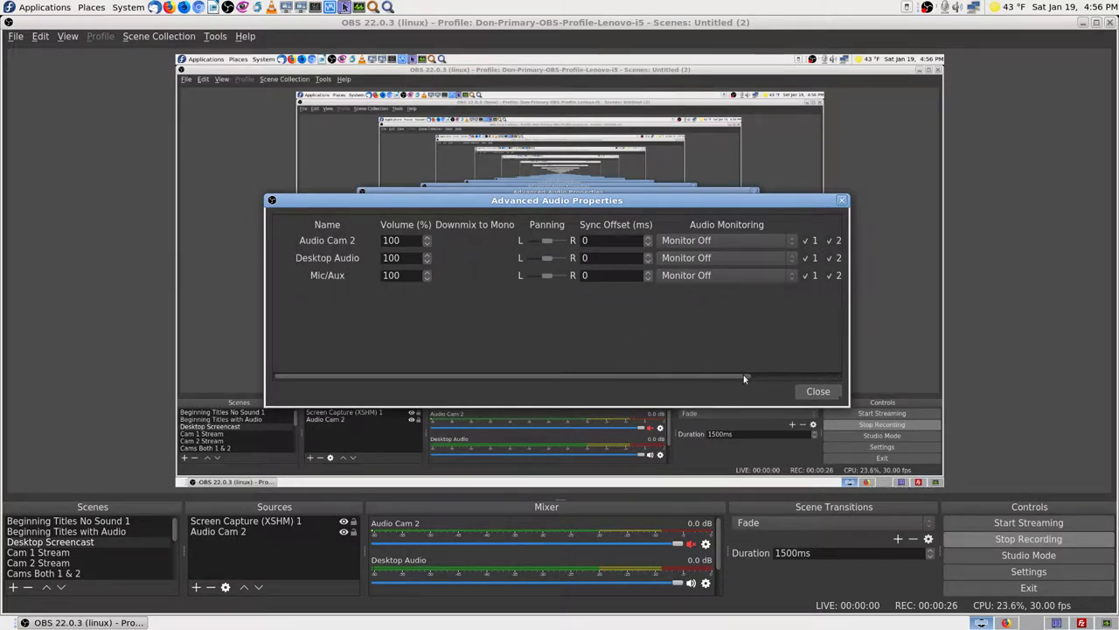
{"action": "left_click_drag", "start_coordinate": [745, 378], "coordinate": [853, 381]}
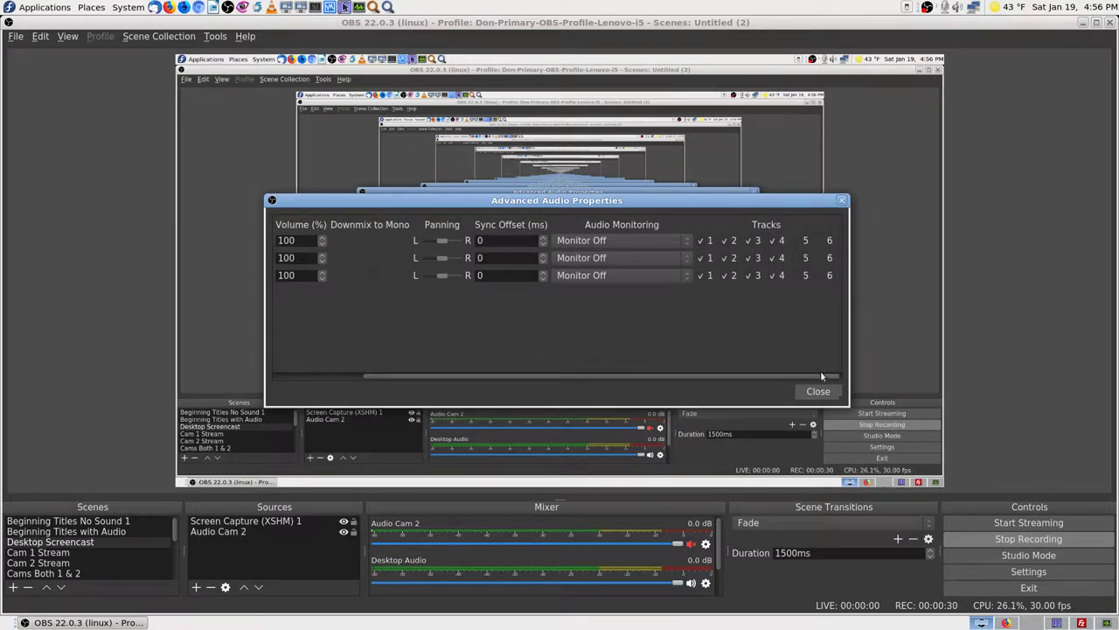
{"action": "left_click_drag", "start_coordinate": [816, 374], "coordinate": [611, 376]}
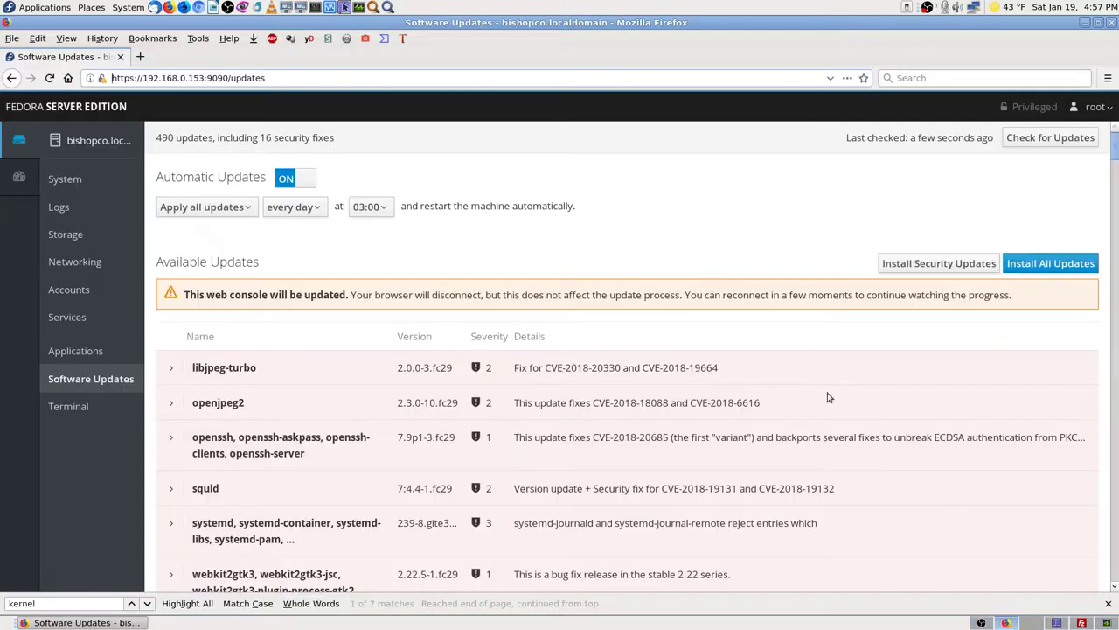
Step: Open a new Firefox tab and search Google for 'obs studio crashes start stream'
{"action": "left_click", "coordinate": [140, 57]}
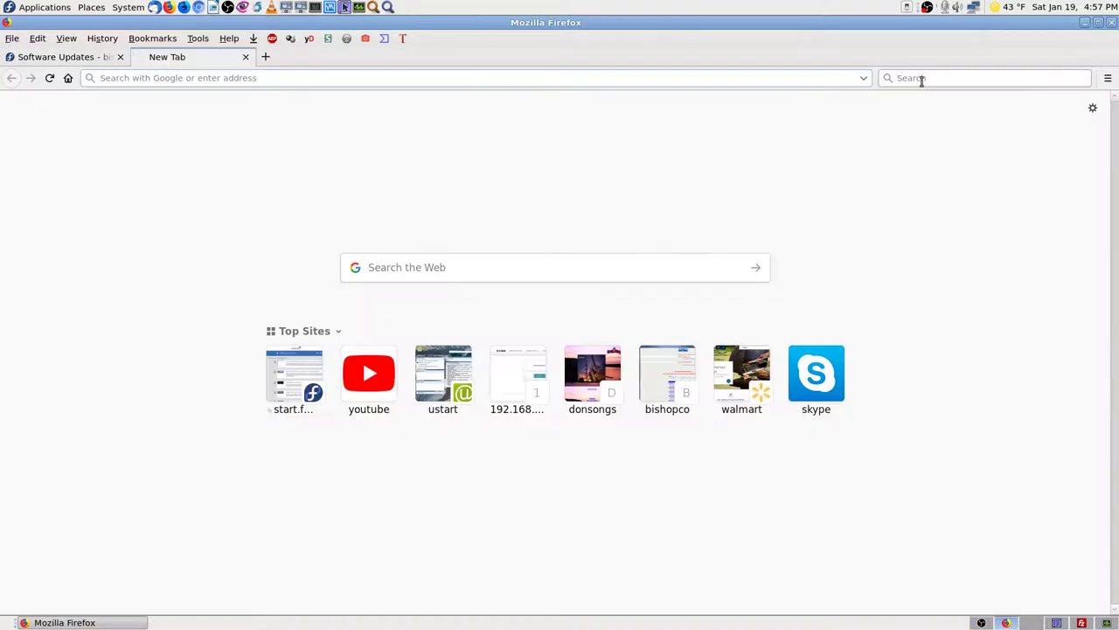
{"action": "type", "text": "obs studio"}
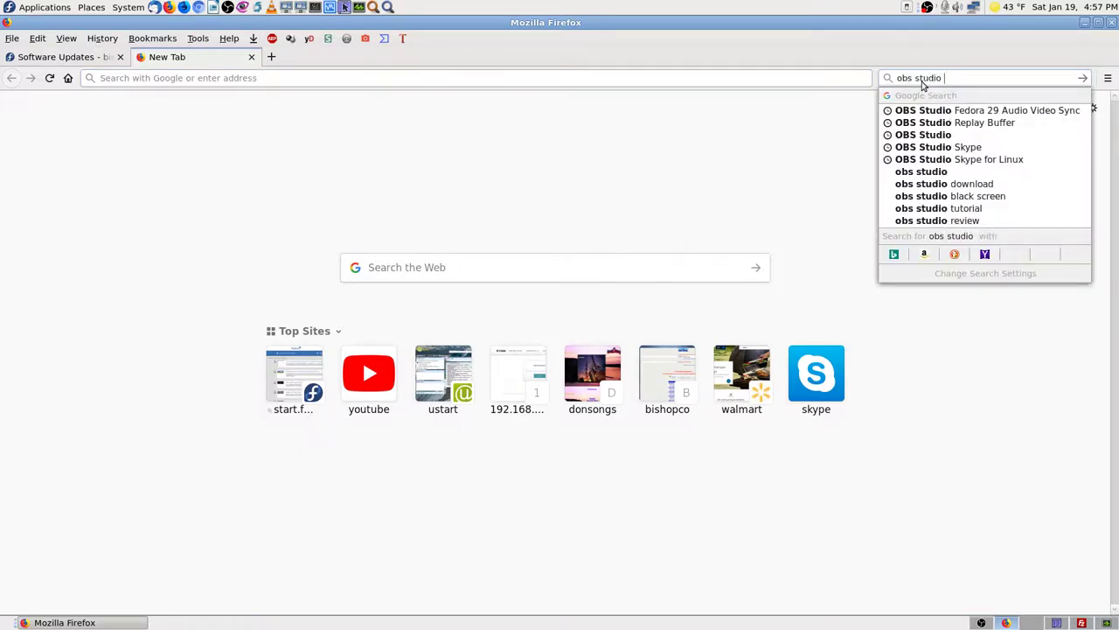
{"action": "type", "text": " cra"}
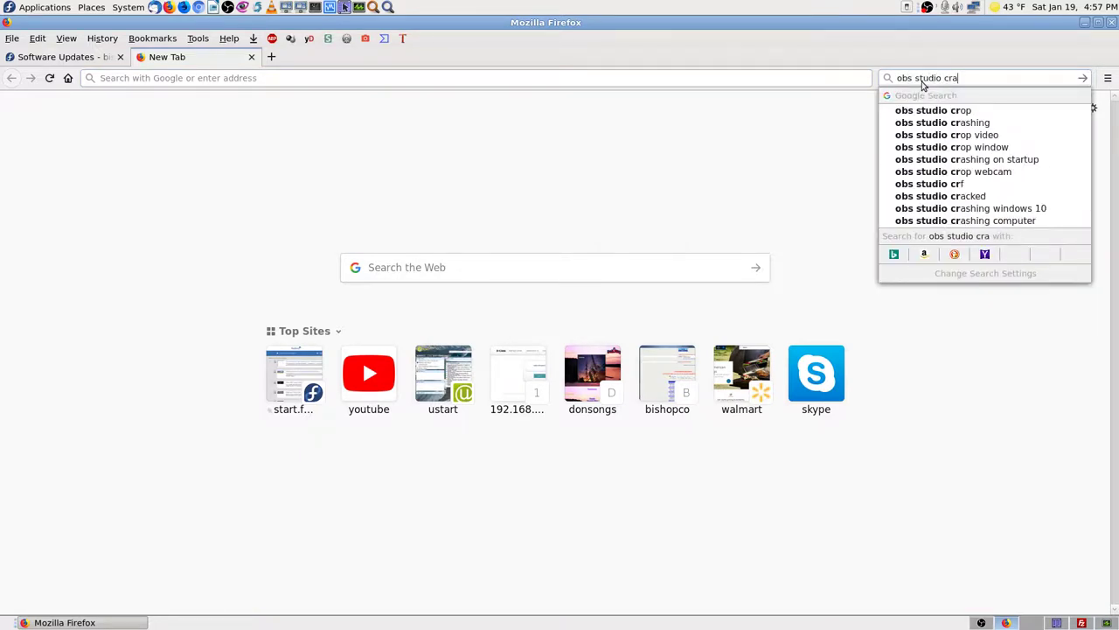
{"action": "type", "text": "shes"}
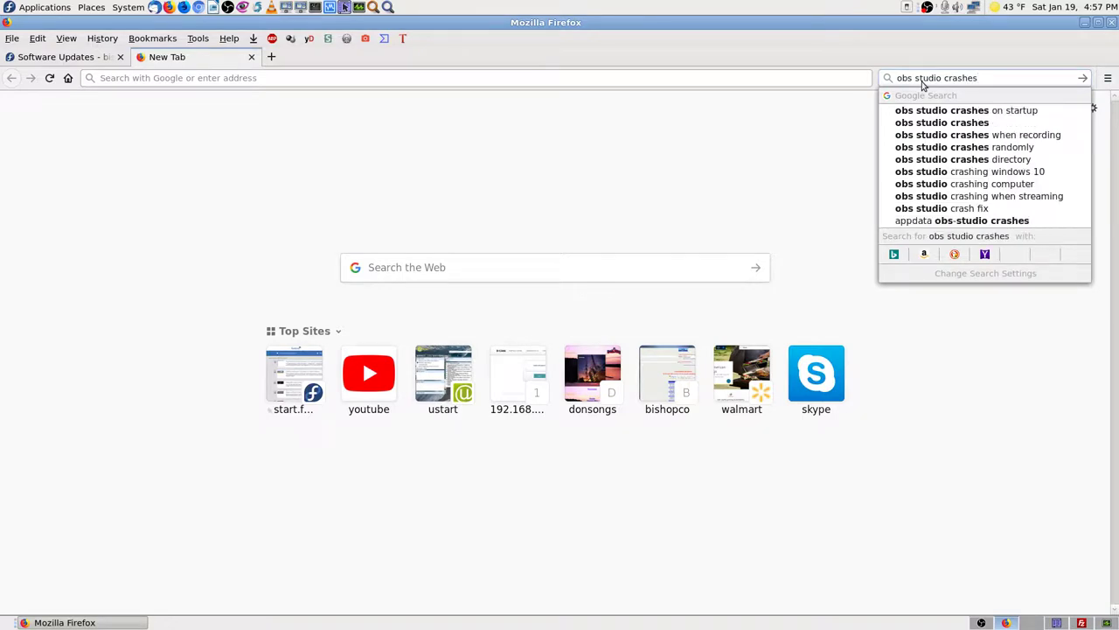
{"action": "type", "text": " when s"}
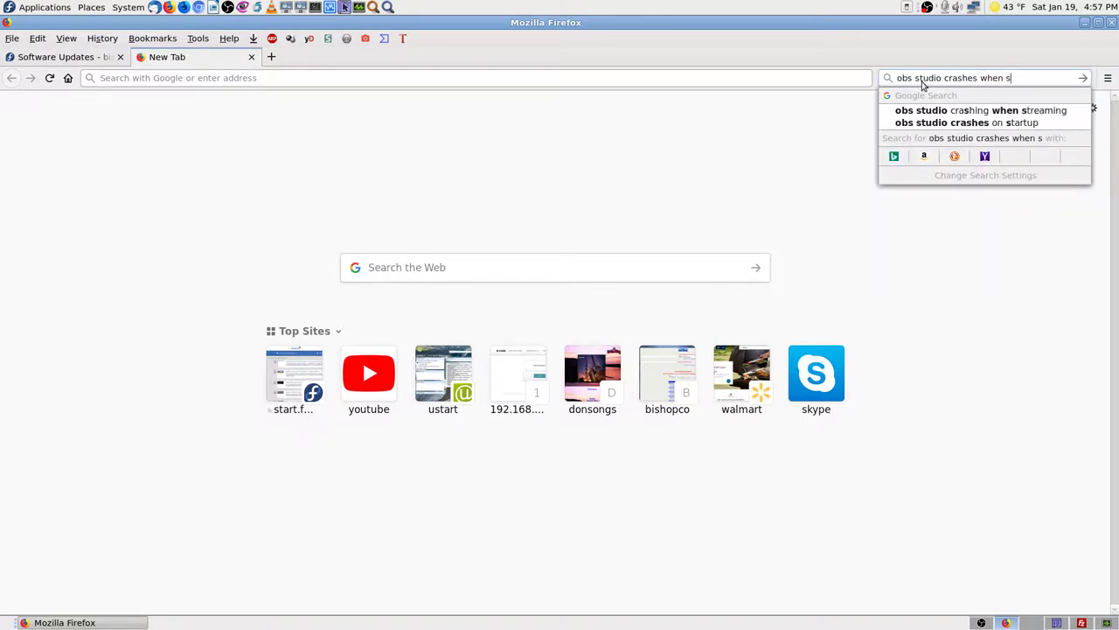
{"action": "type", "text": "ta"}
{"action": "key", "text": "BackSpace"}
{"action": "key", "text": "BackSpace"}
{"action": "key", "text": "BackSpace"}
{"action": "key", "text": "BackSpace"}
{"action": "key", "text": "BackSpace"}
{"action": "key", "text": "BackSpace"}
{"action": "key", "text": "BackSpace"}
{"action": "key", "text": "BackSpace"}
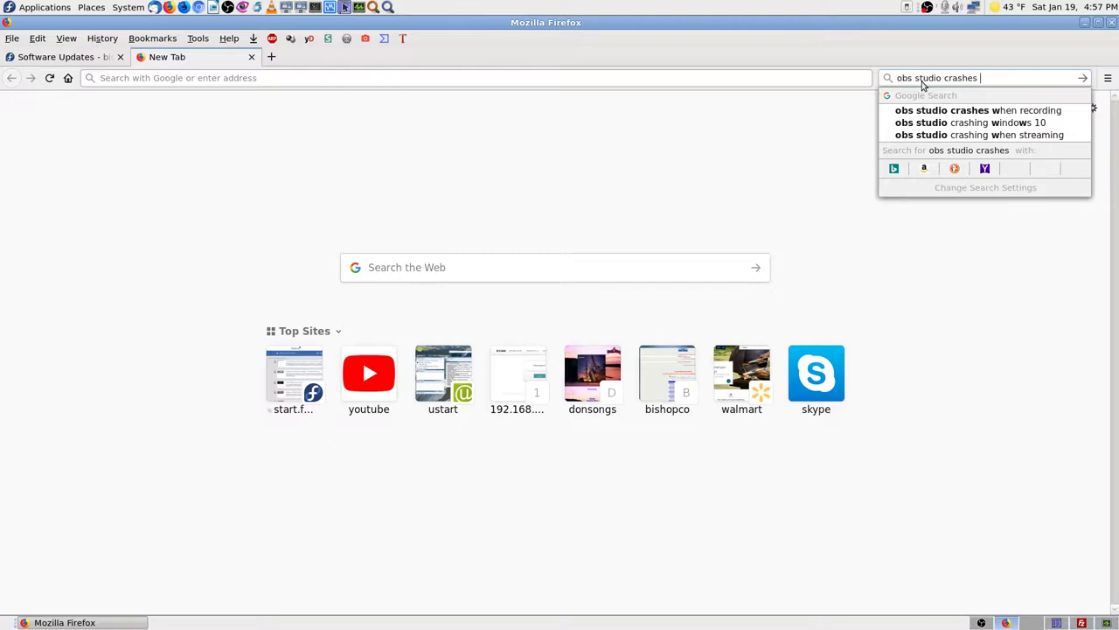
{"action": "type", "text": "start stream"}
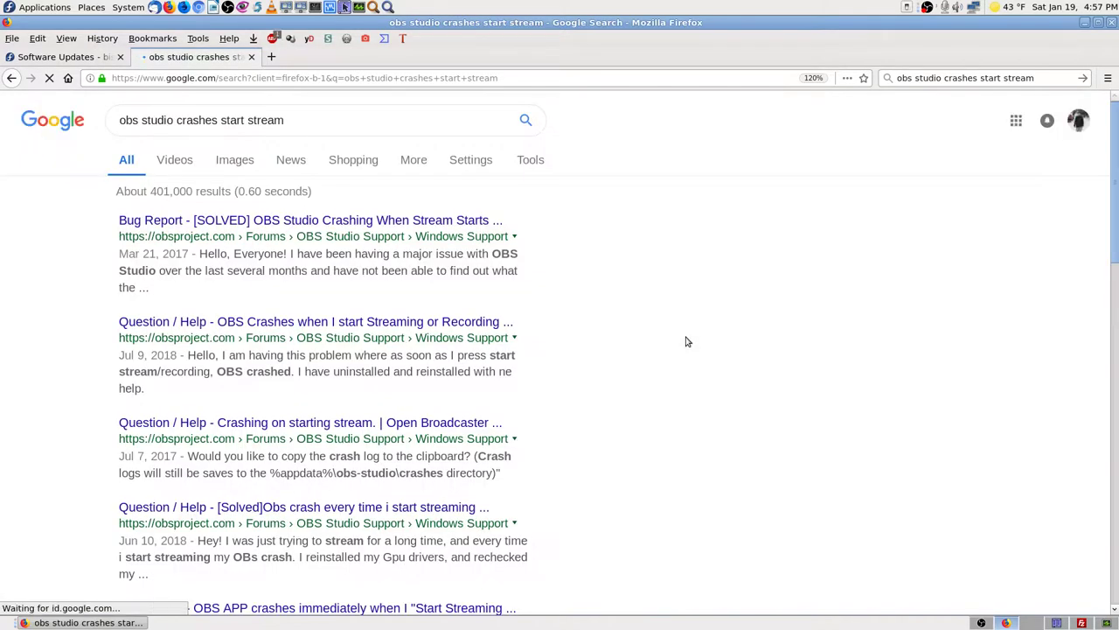
Step: Bookmark the results under 'Software - OBS Studio Video Broadcasting Live Streaming', chosen from the full folder tree
{"action": "left_click", "coordinate": [864, 79]}
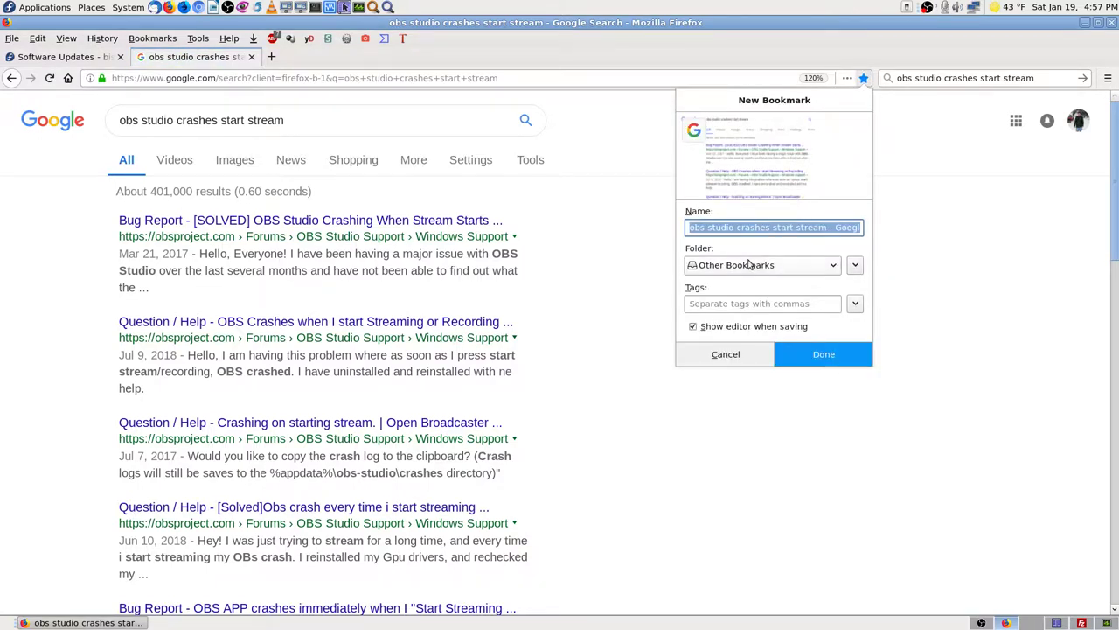
{"action": "left_click", "coordinate": [739, 266]}
{"action": "left_click", "coordinate": [733, 339]}
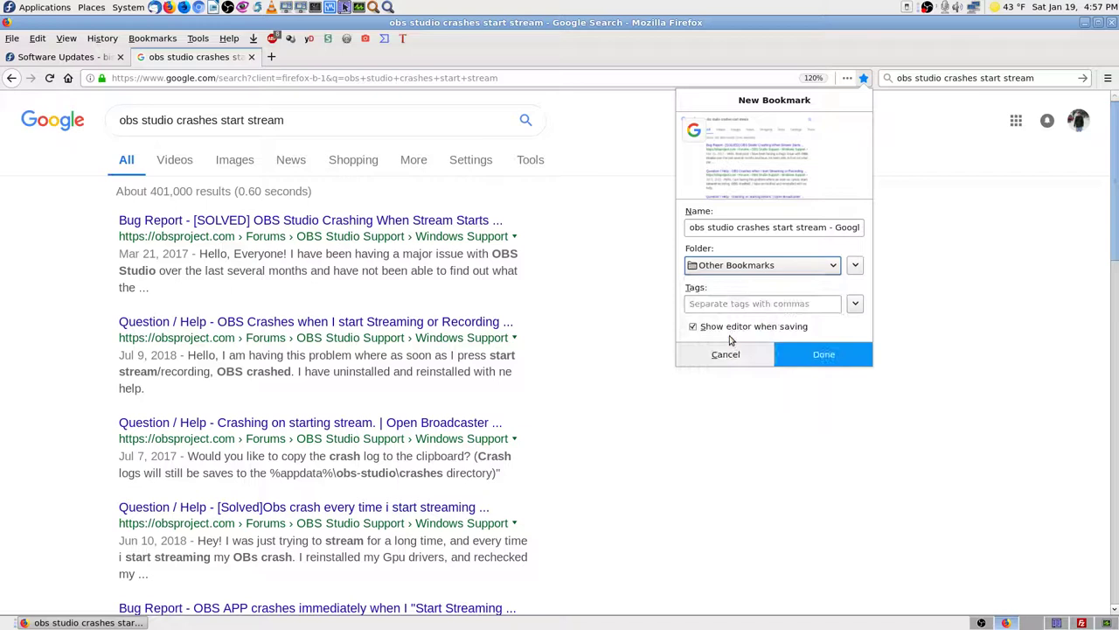
{"action": "left_click", "coordinate": [700, 306]}
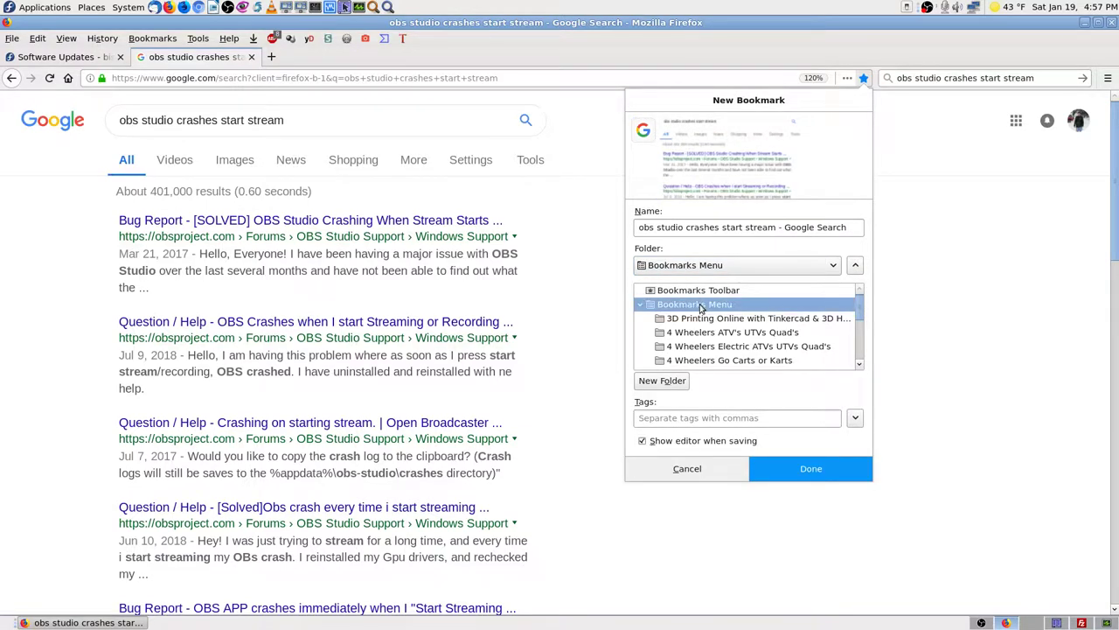
{"action": "key", "text": "End"}
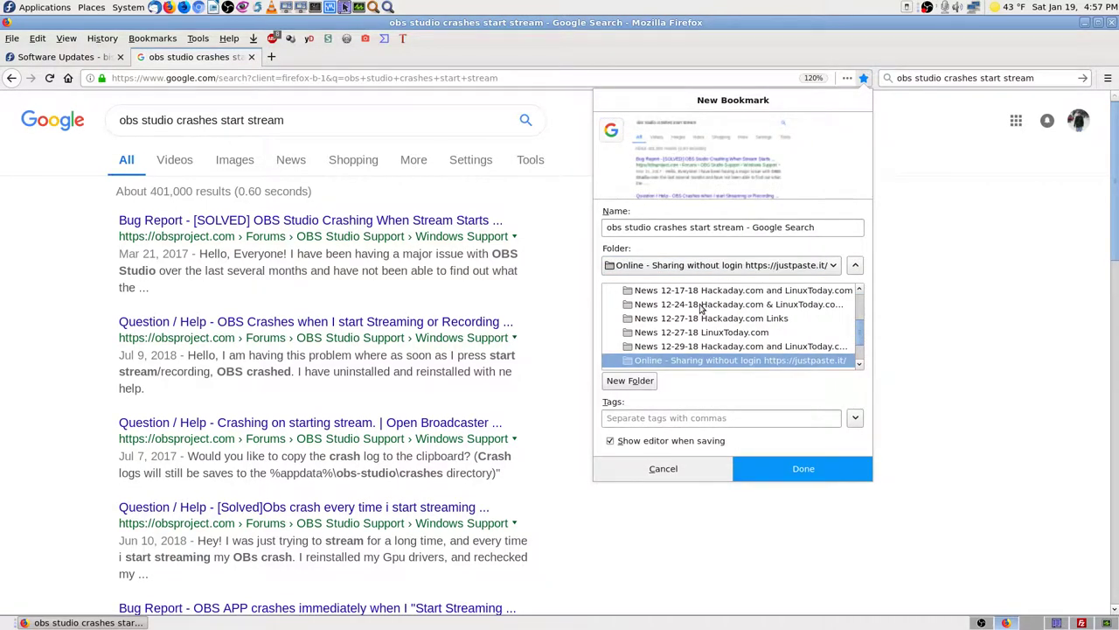
{"action": "type", "text": "so"}
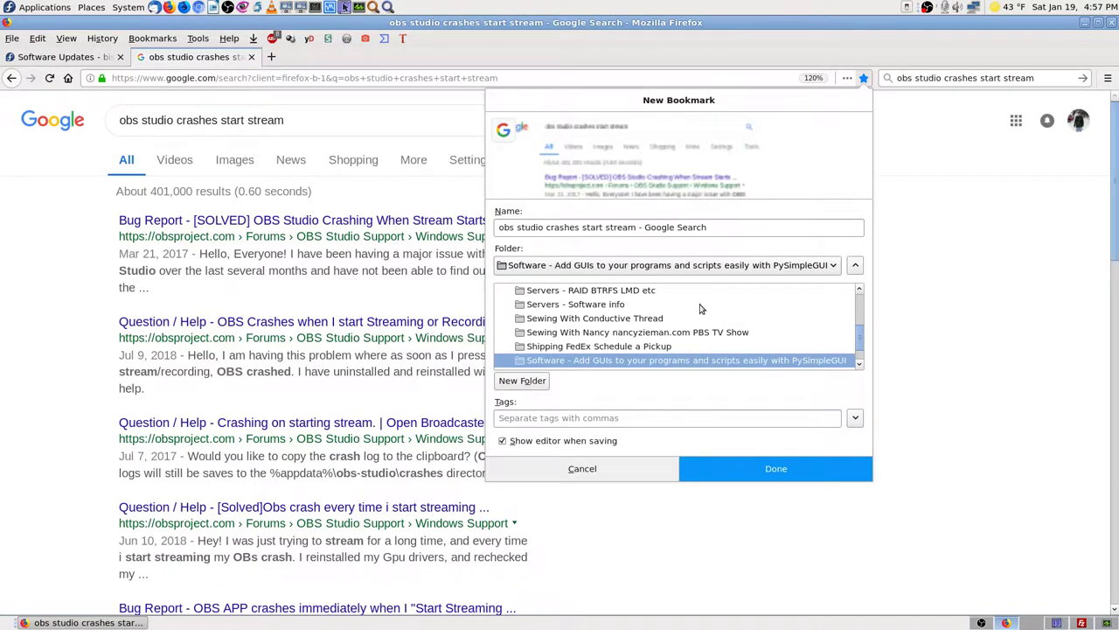
{"action": "scroll", "coordinate": [701, 307], "scroll_direction": "down", "scroll_amount": 1}
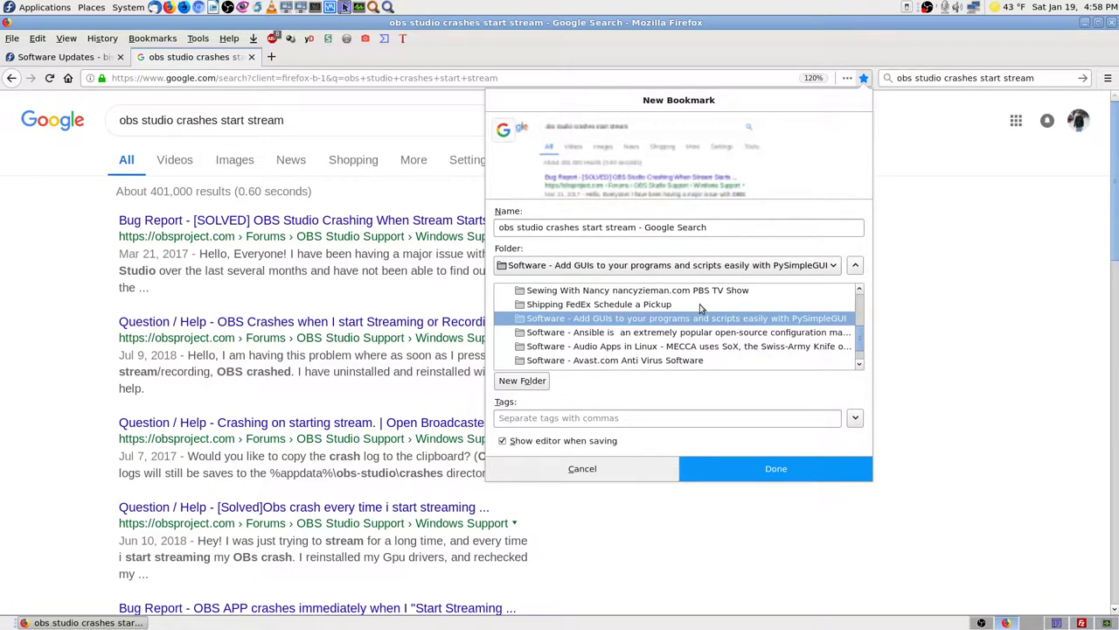
{"action": "scroll", "coordinate": [700, 308], "scroll_direction": "down", "scroll_amount": 3}
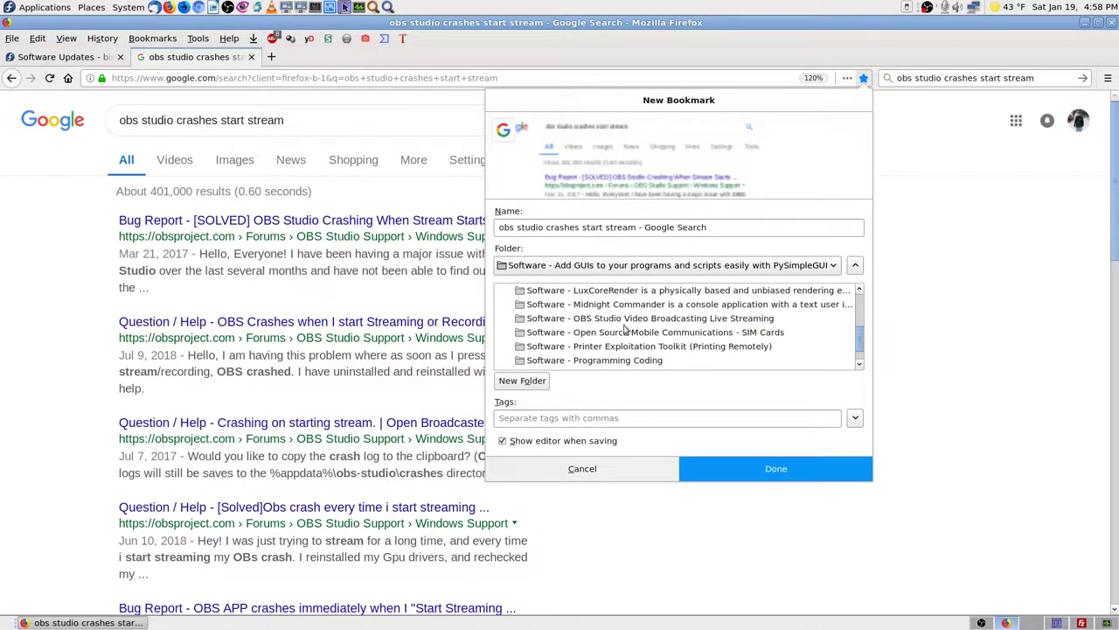
{"action": "left_click", "coordinate": [642, 320]}
{"action": "left_click", "coordinate": [800, 473]}
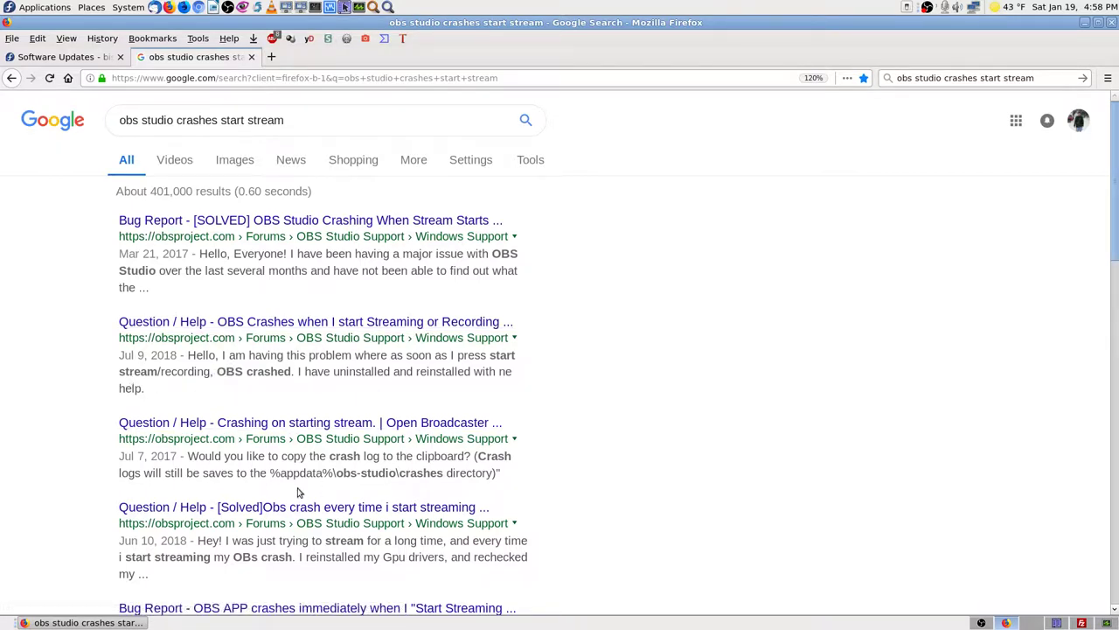
Step: Refine the Google search to 'obs studio crashes start stream 2019'
{"action": "left_click", "coordinate": [332, 123]}
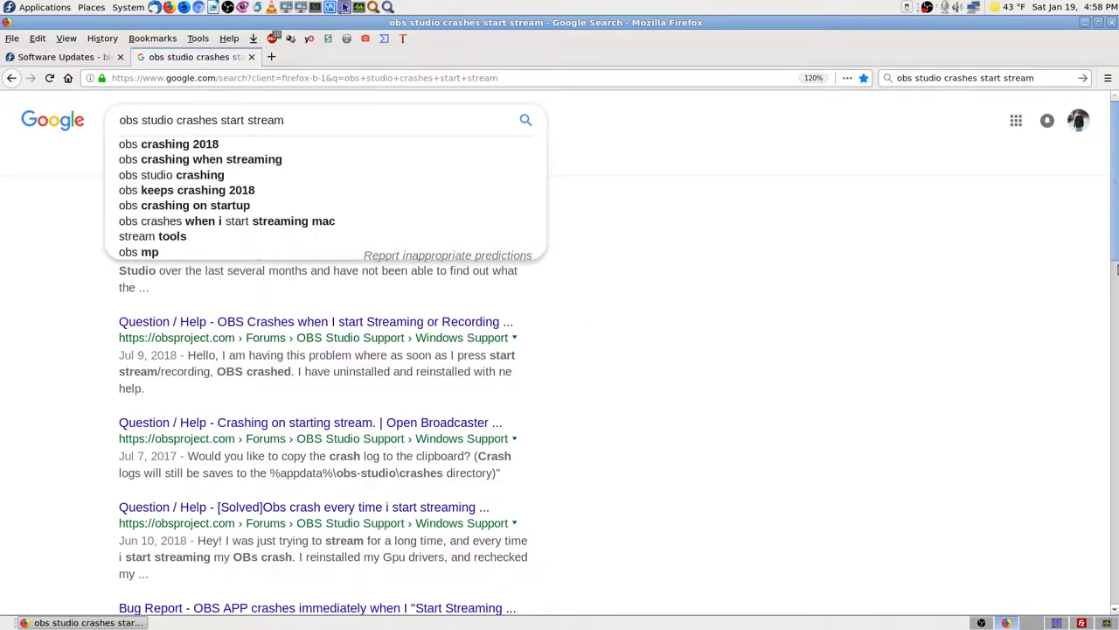
{"action": "type", "text": "2019"}
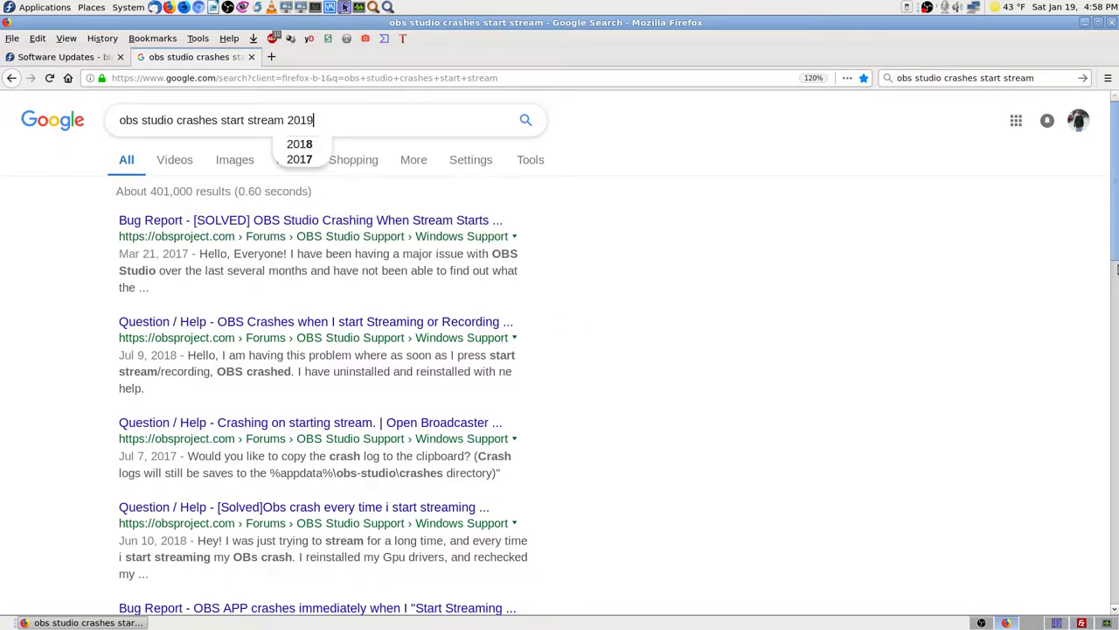
{"action": "key", "text": "Return"}
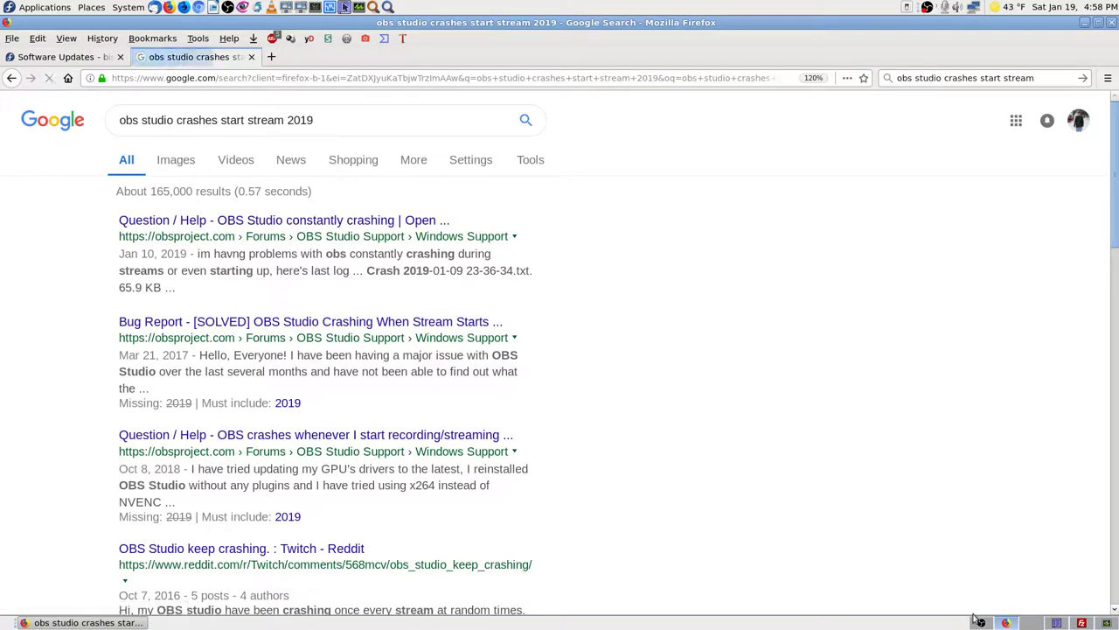
Step: Bookmark the refined results in the OBS Studio software folder
{"action": "left_click", "coordinate": [863, 78]}
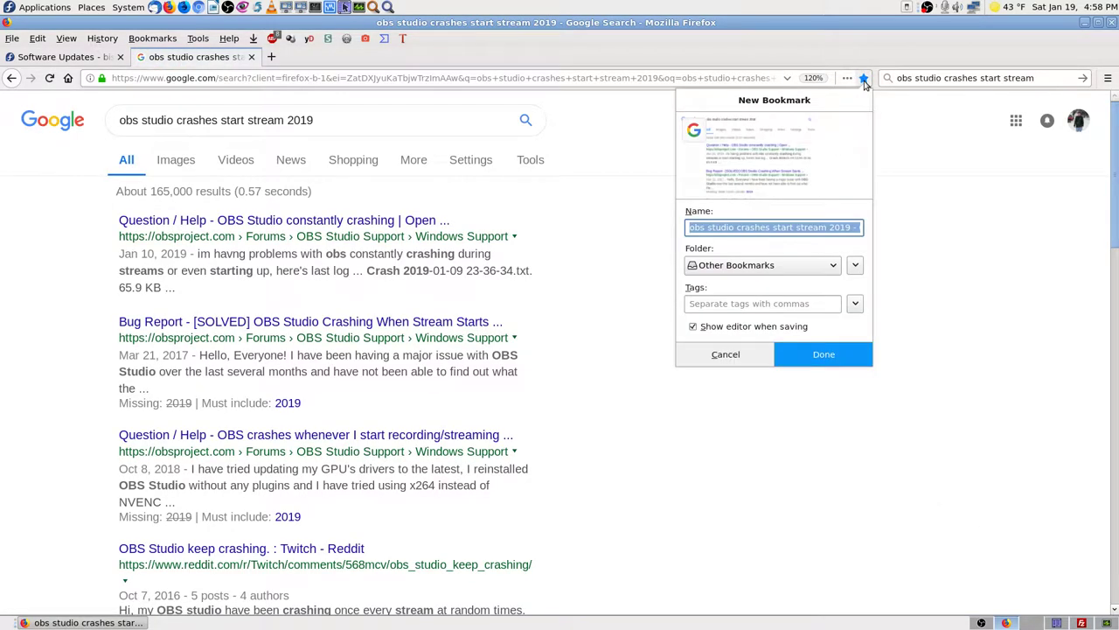
{"action": "left_click", "coordinate": [795, 267]}
{"action": "left_click", "coordinate": [782, 356]}
{"action": "left_click", "coordinate": [804, 354]}
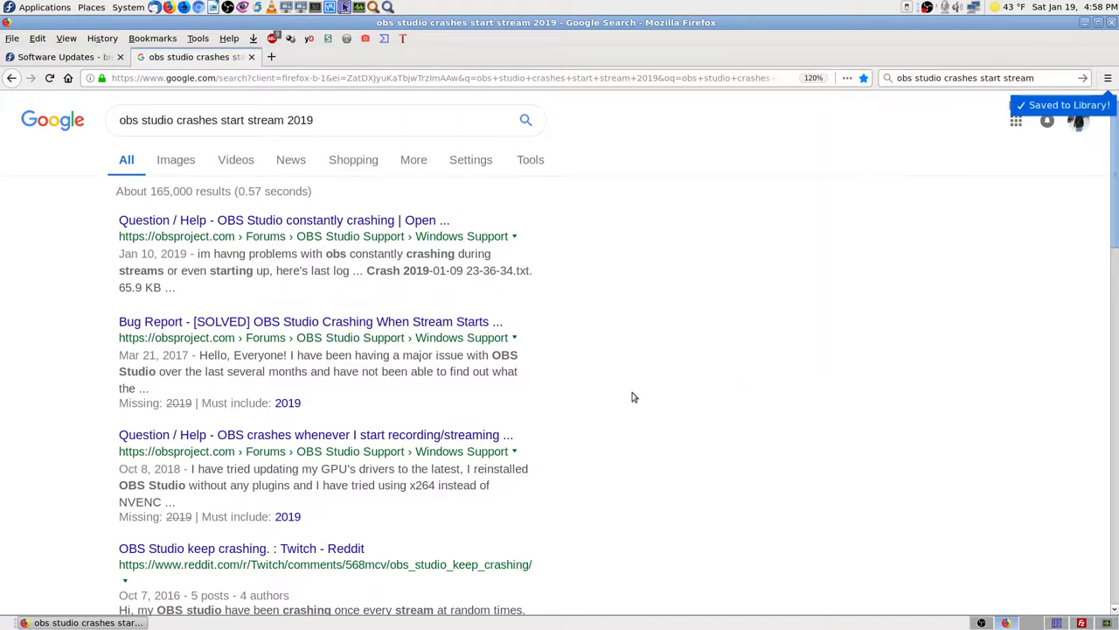
Step: Open the 'OBS Studio constantly crashing' forum thread and scroll down to post #4's crash logs
{"action": "middle_click", "coordinate": [341, 224]}
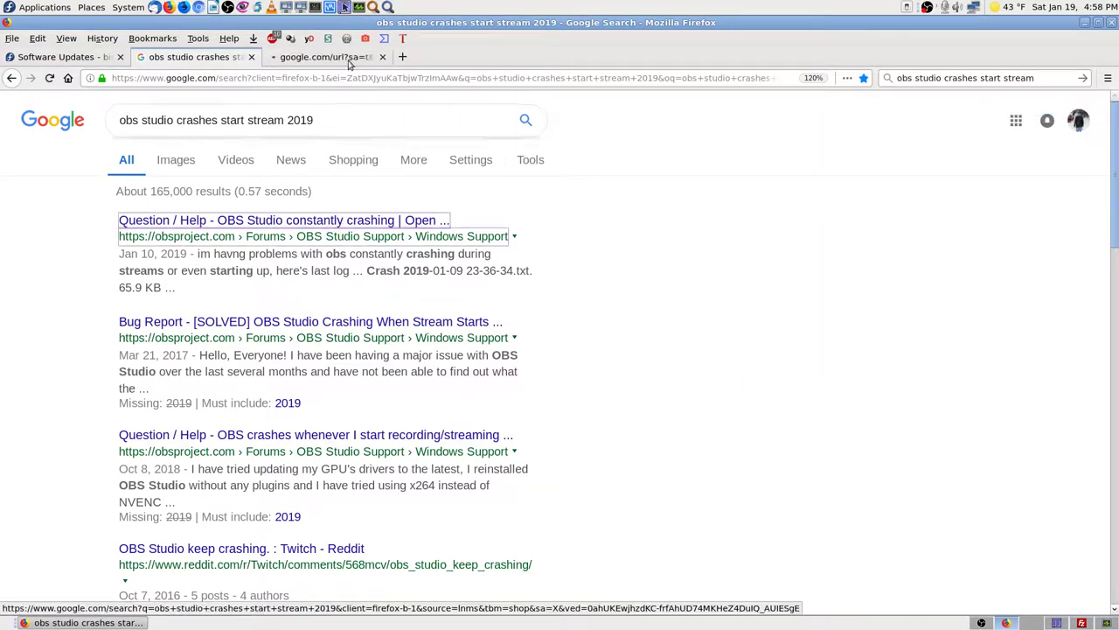
{"action": "left_click", "coordinate": [346, 59]}
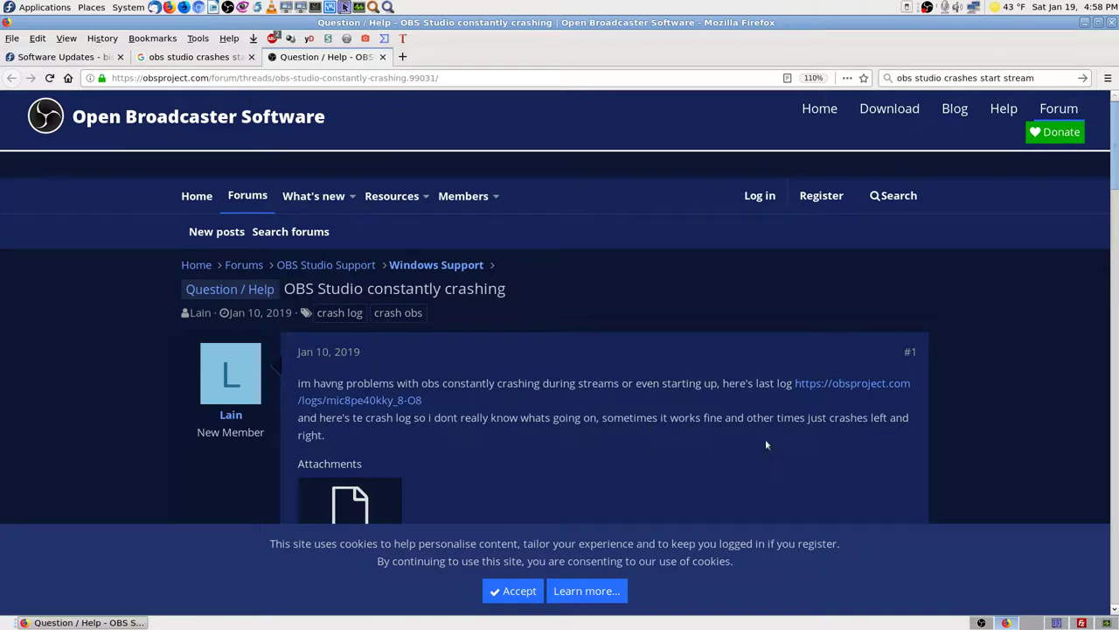
{"action": "scroll", "coordinate": [881, 472], "scroll_direction": "down", "scroll_amount": 5}
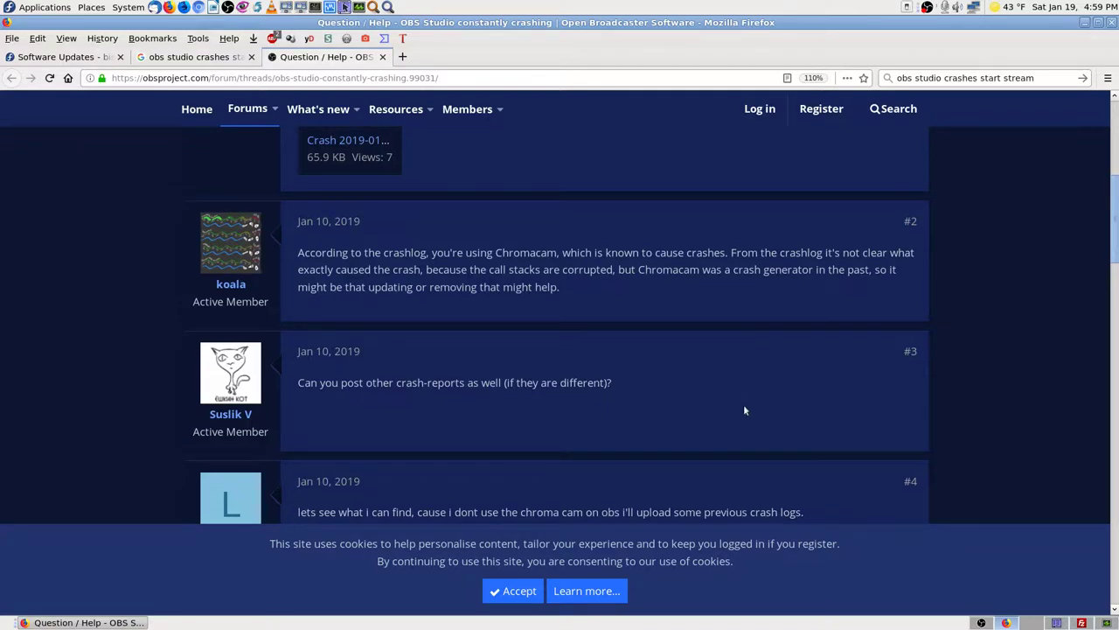
{"action": "scroll", "coordinate": [726, 394], "scroll_direction": "down", "scroll_amount": 2}
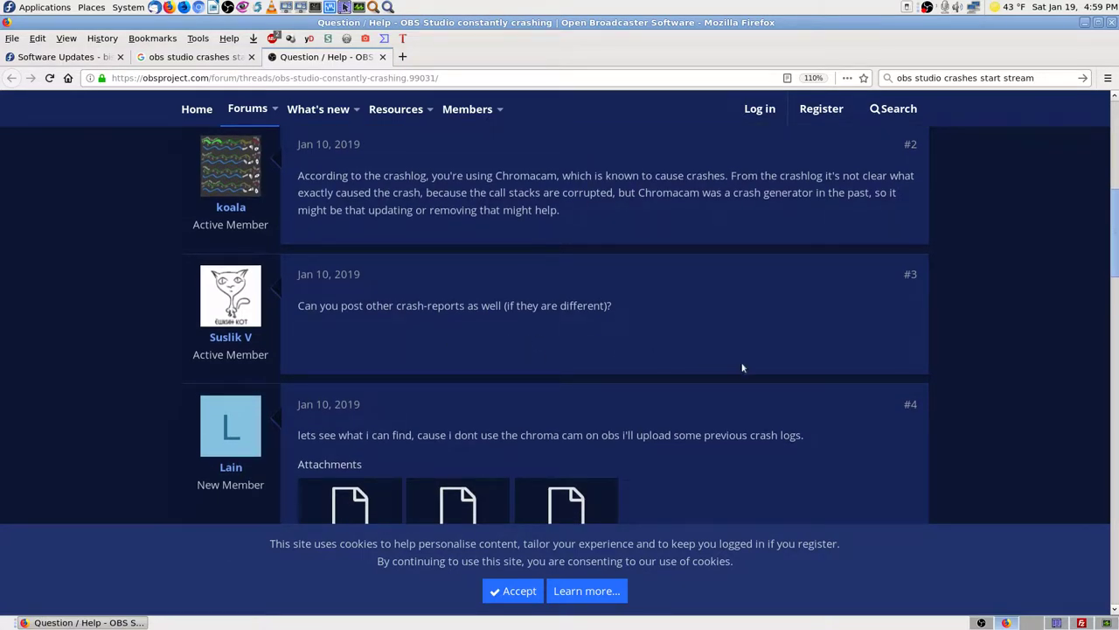
{"action": "scroll", "coordinate": [742, 368], "scroll_direction": "down", "scroll_amount": 3}
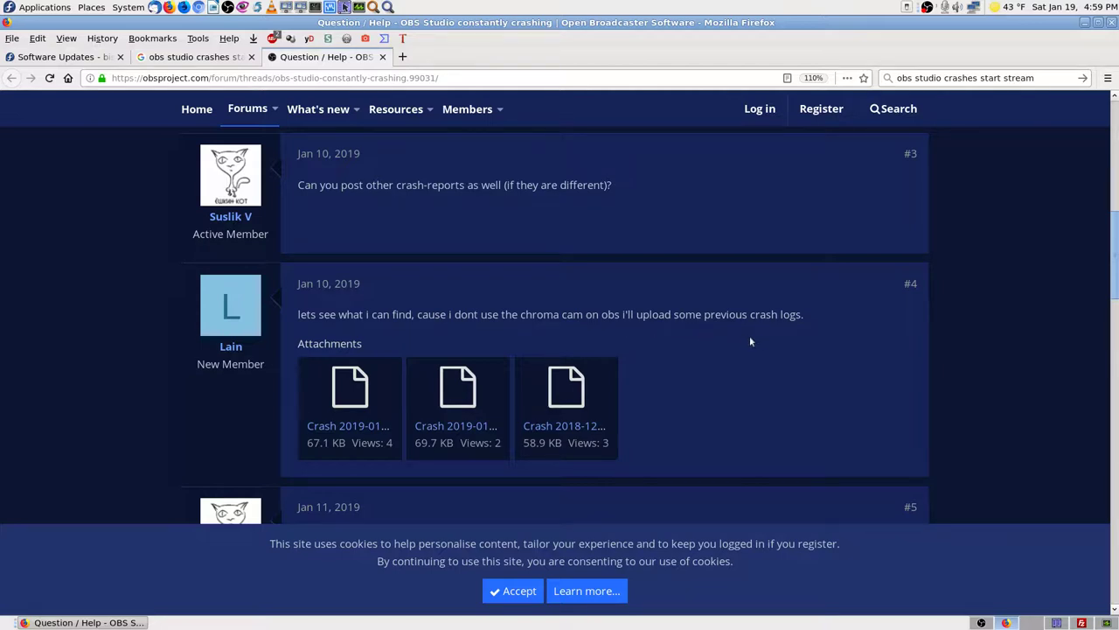
Step: Scroll from post #5 to final reply #14 asking about Browser source memory use
{"action": "scroll", "coordinate": [829, 378], "scroll_direction": "down", "scroll_amount": 3}
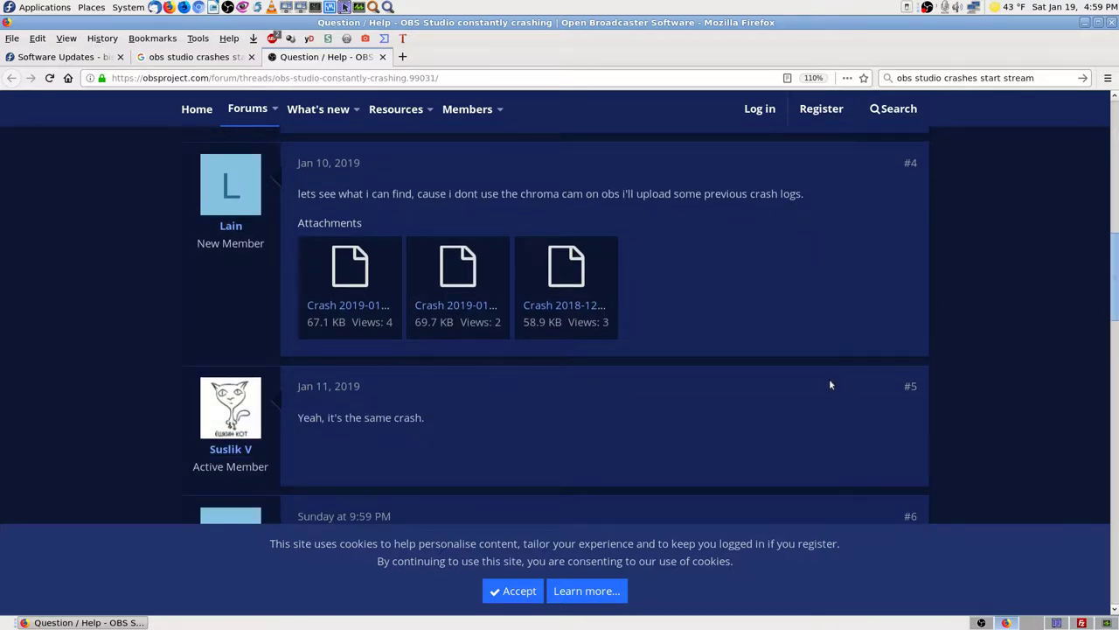
{"action": "scroll", "coordinate": [831, 385], "scroll_direction": "down", "scroll_amount": 4}
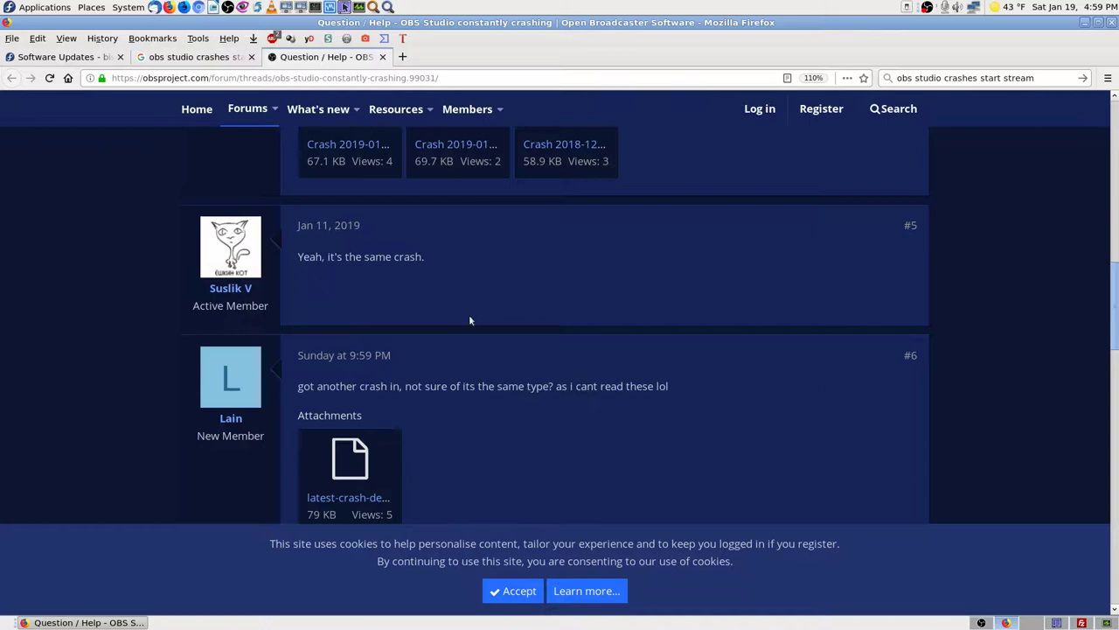
{"action": "scroll", "coordinate": [705, 418], "scroll_direction": "down", "scroll_amount": 3}
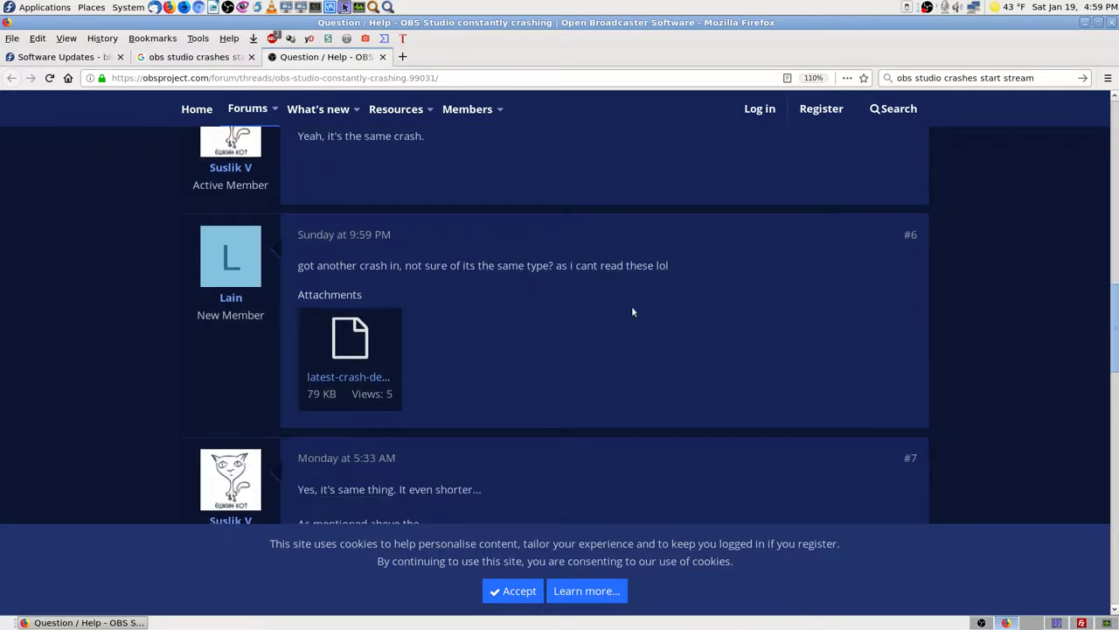
{"action": "scroll", "coordinate": [684, 360], "scroll_direction": "down", "scroll_amount": 7}
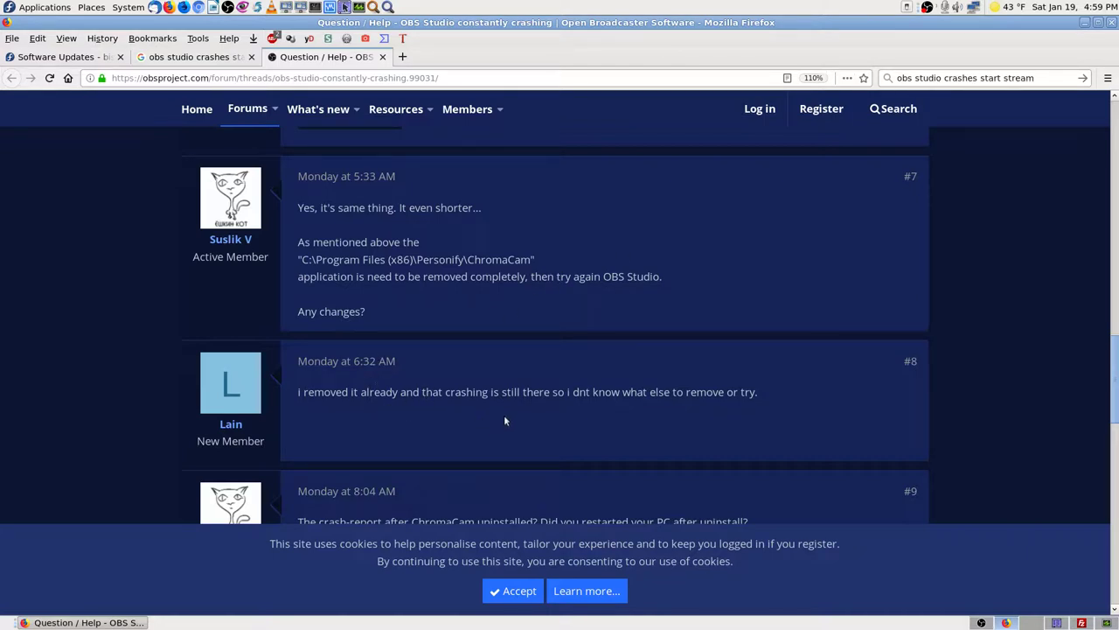
{"action": "scroll", "coordinate": [629, 417], "scroll_direction": "down", "scroll_amount": 5}
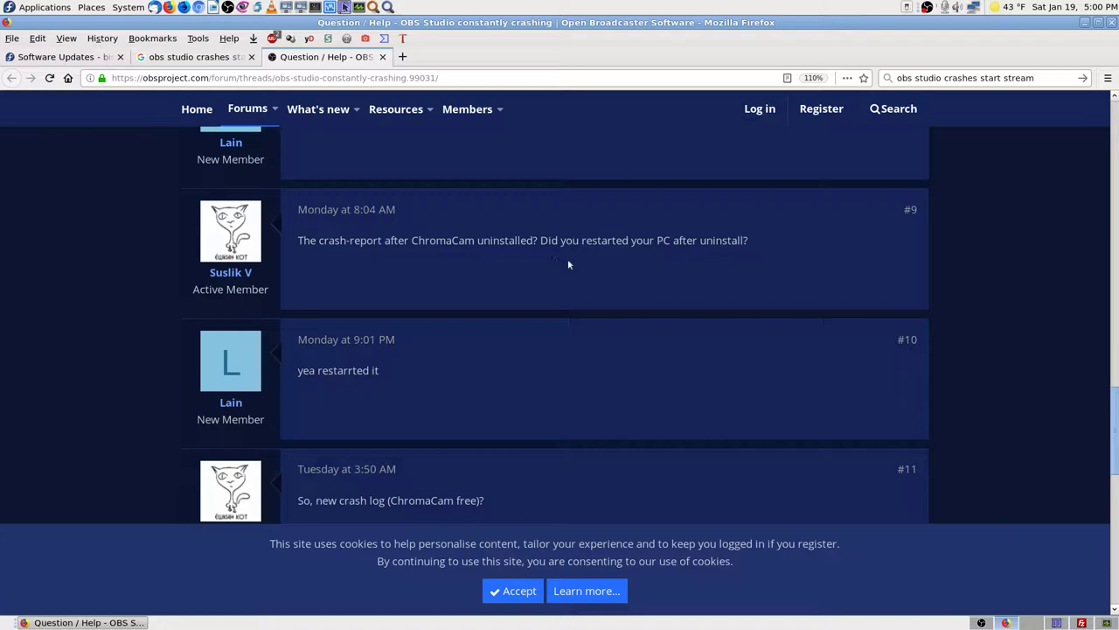
{"action": "scroll", "coordinate": [559, 392], "scroll_direction": "down", "scroll_amount": 5}
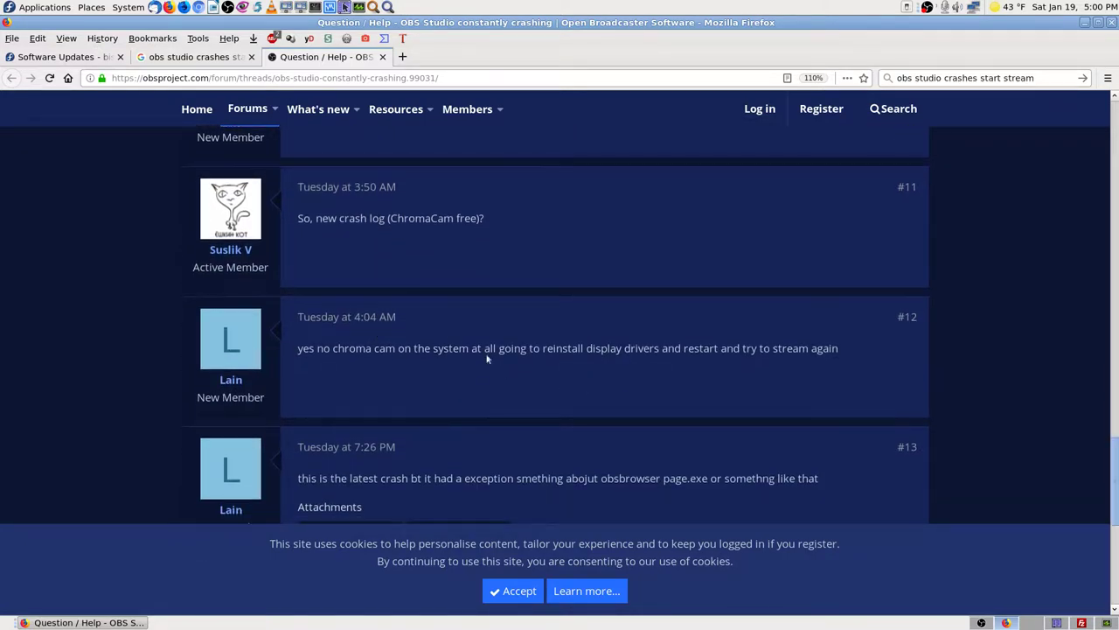
{"action": "scroll", "coordinate": [511, 345], "scroll_direction": "down", "scroll_amount": 2}
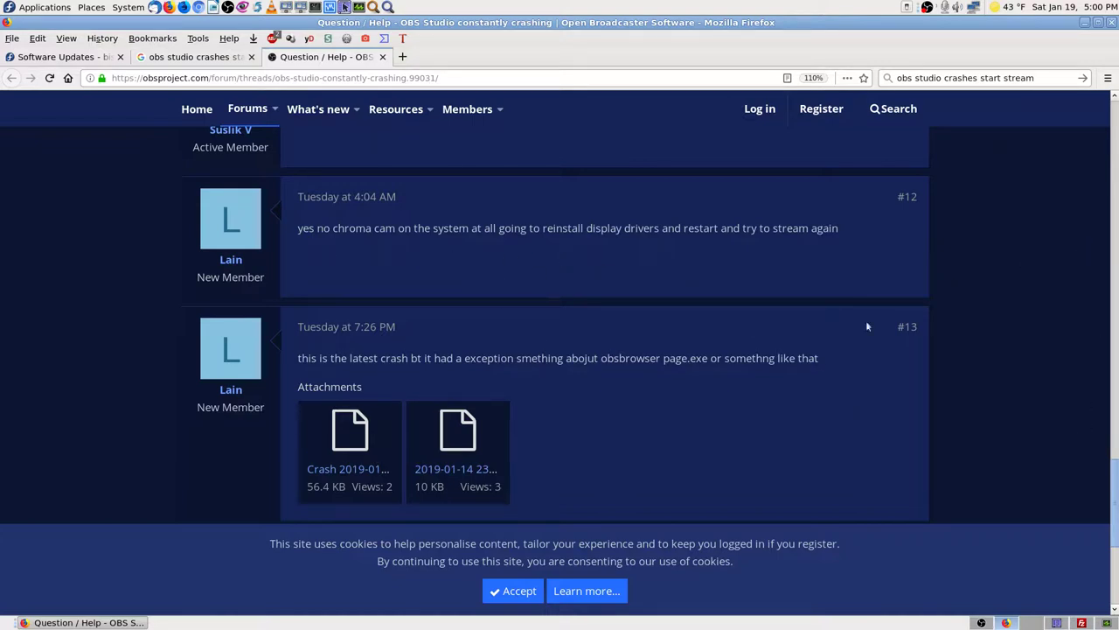
{"action": "scroll", "coordinate": [650, 392], "scroll_direction": "down", "scroll_amount": 2}
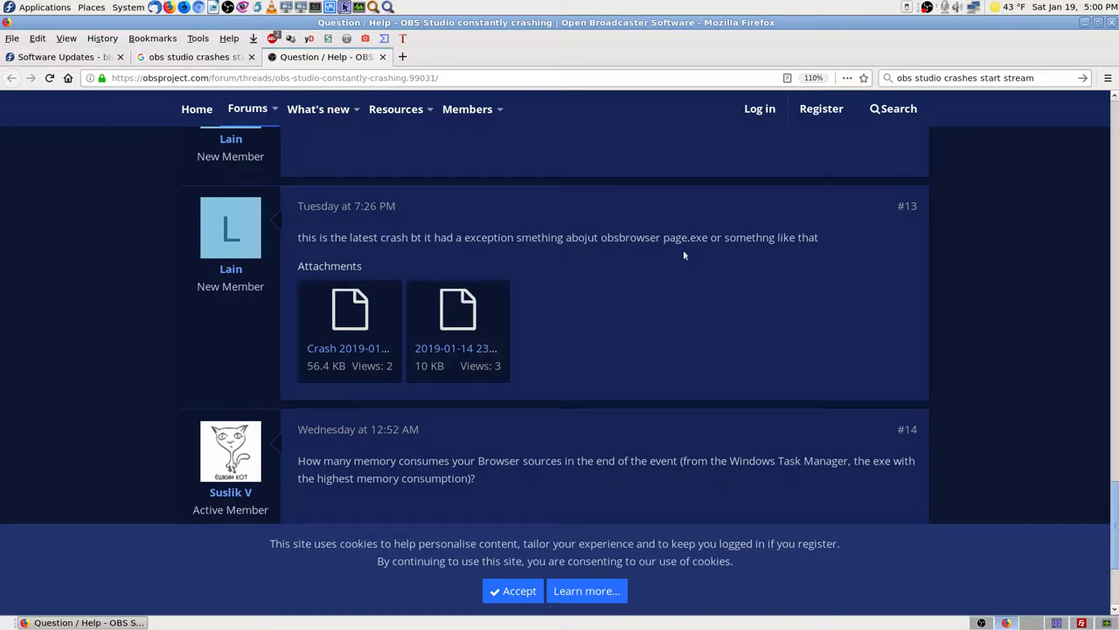
{"action": "scroll", "coordinate": [817, 335], "scroll_direction": "down", "scroll_amount": 3}
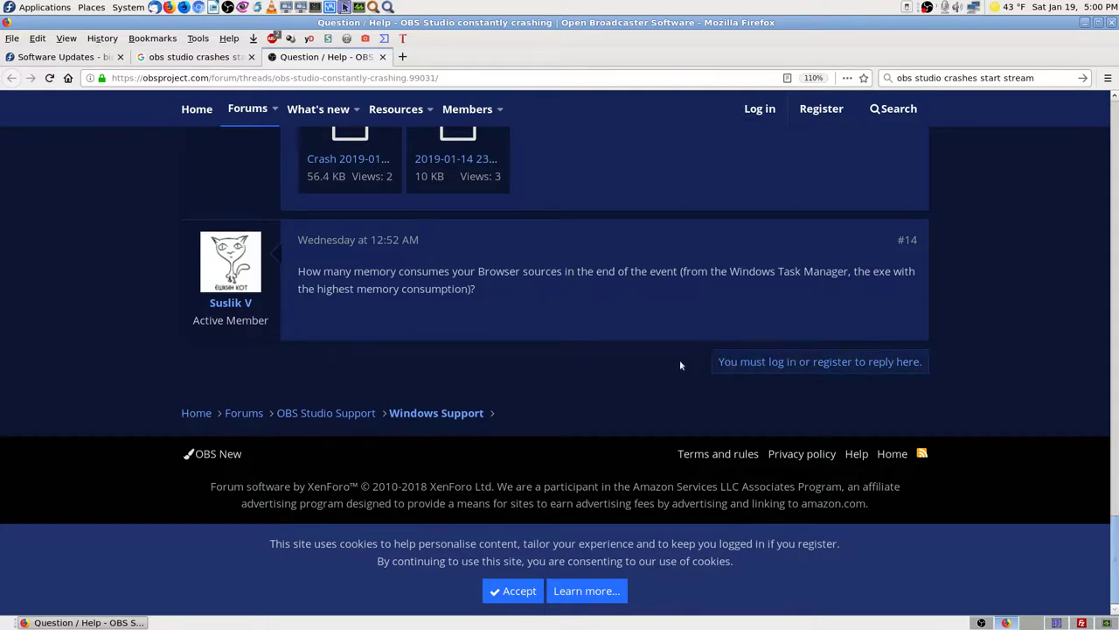
Step: Close the forum thread tab and return to the Google results
{"action": "left_click", "coordinate": [382, 57]}
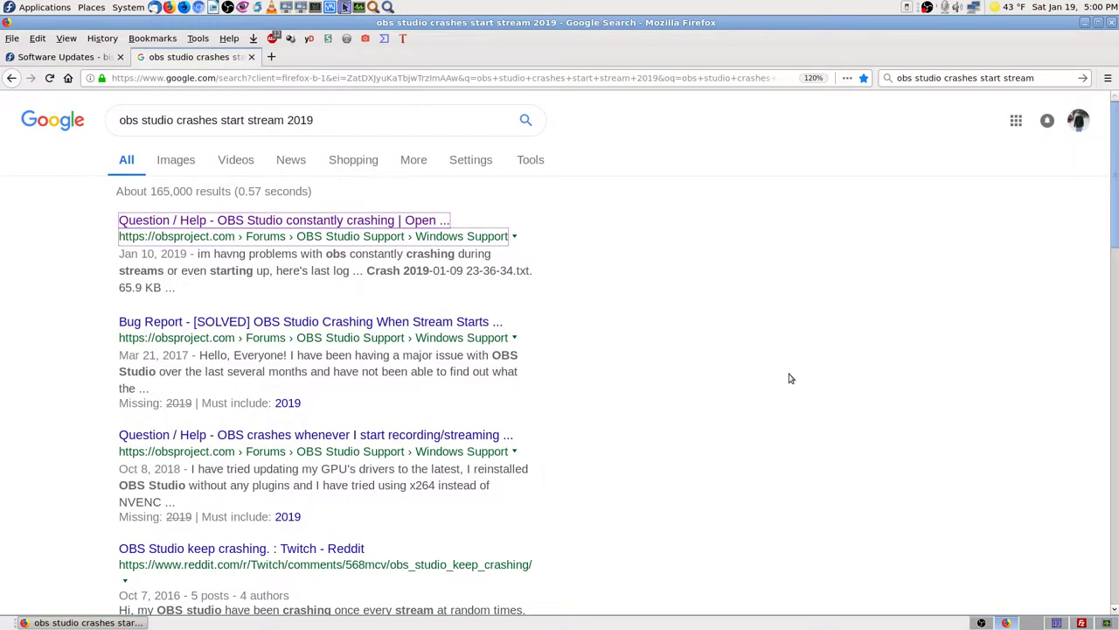
{"action": "left_click", "coordinate": [340, 119]}
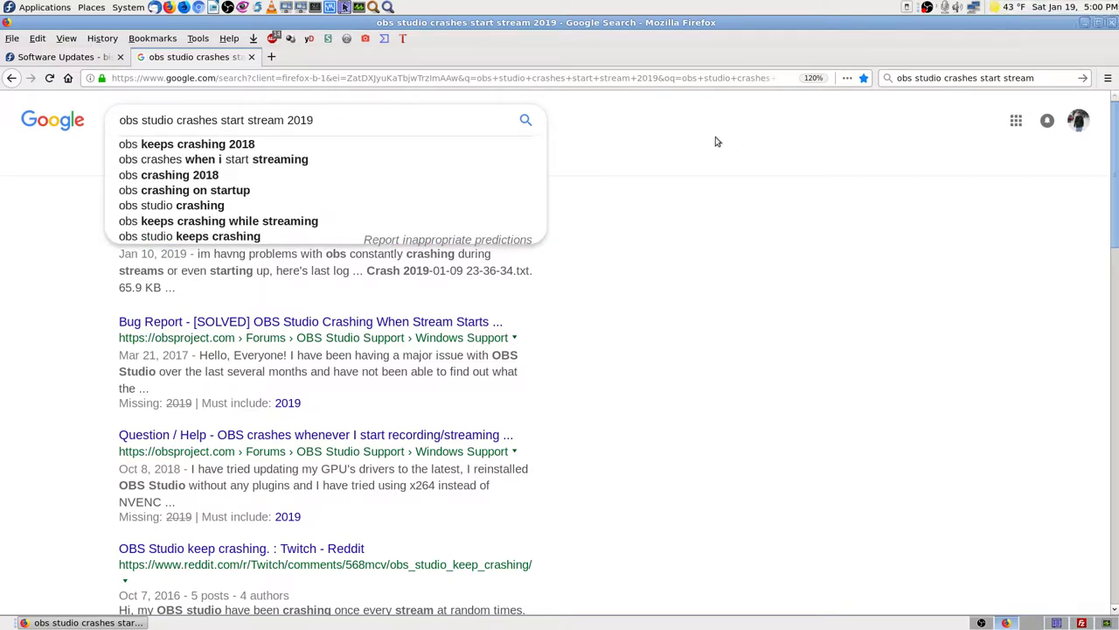
{"action": "left_click", "coordinate": [898, 405]}
Step: In KSysGuard, check obs memory (398,472 K) and System Load, then close the window
{"action": "key", "text": "ctrl+alt+Right"}
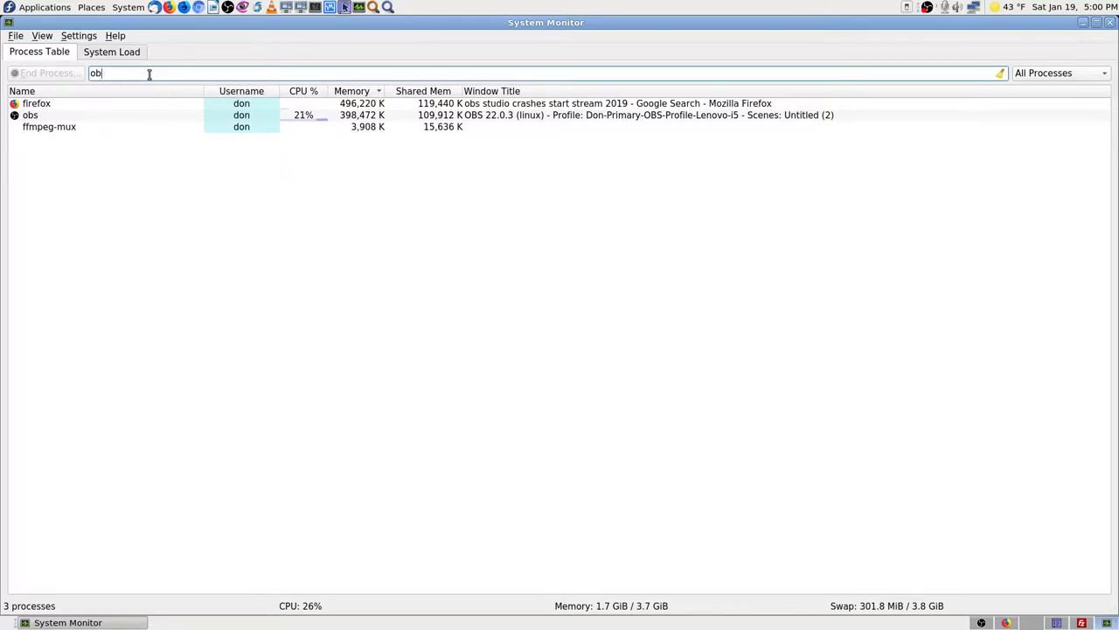
{"action": "key", "text": "BackSpace"}
{"action": "key", "text": "BackSpace"}
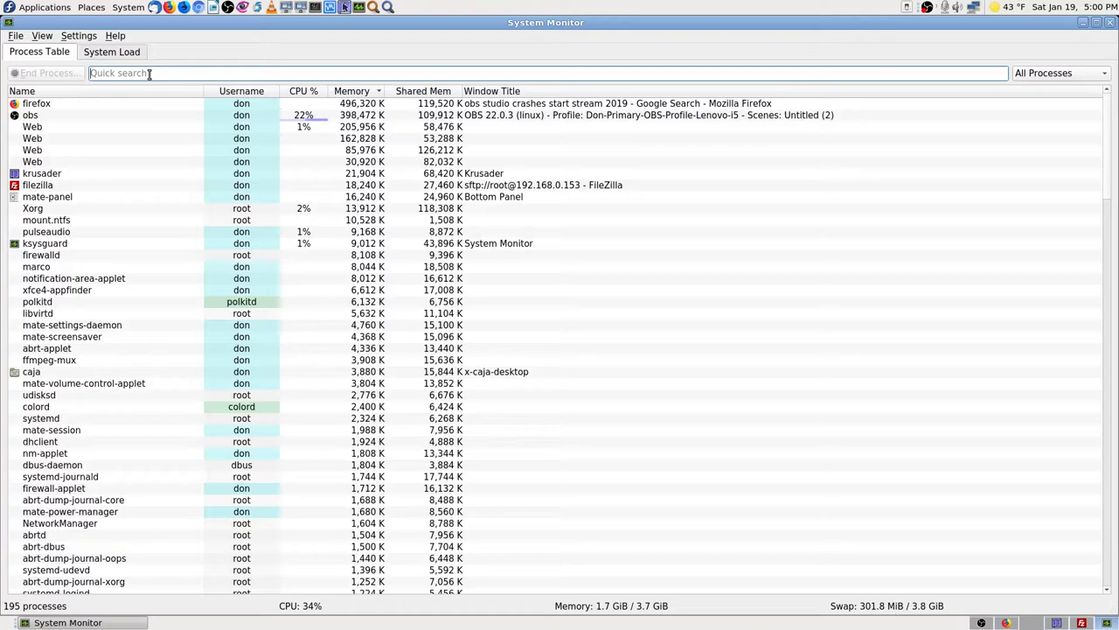
{"action": "type", "text": "kernel"}
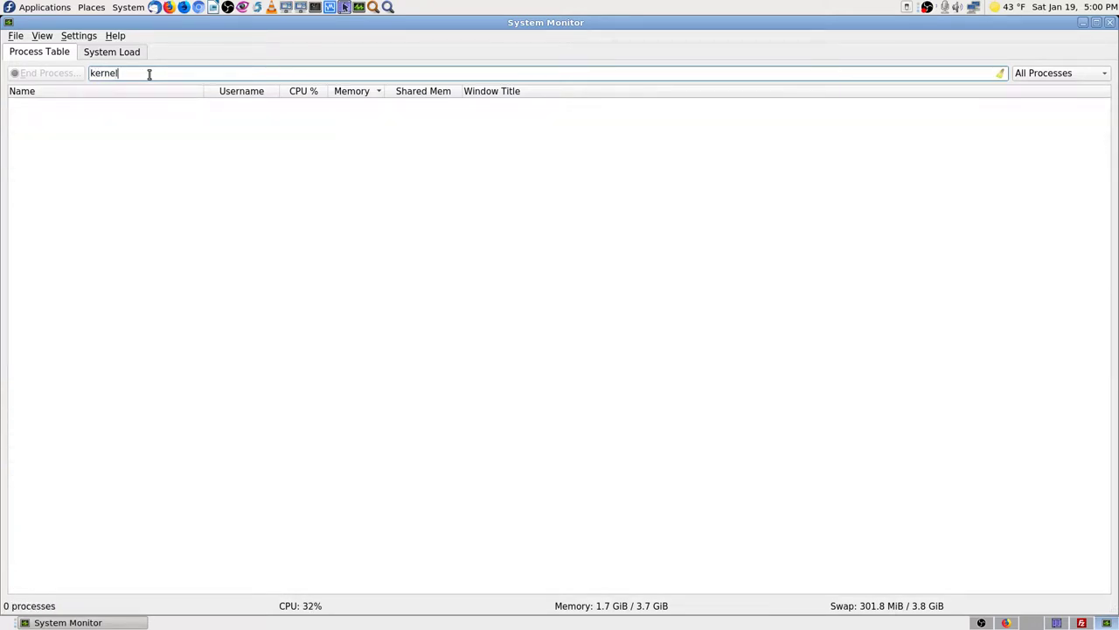
{"action": "key", "text": "BackSpace"}
{"action": "key", "text": "BackSpace"}
{"action": "key", "text": "BackSpace"}
{"action": "key", "text": "BackSpace"}
{"action": "key", "text": "BackSpace"}
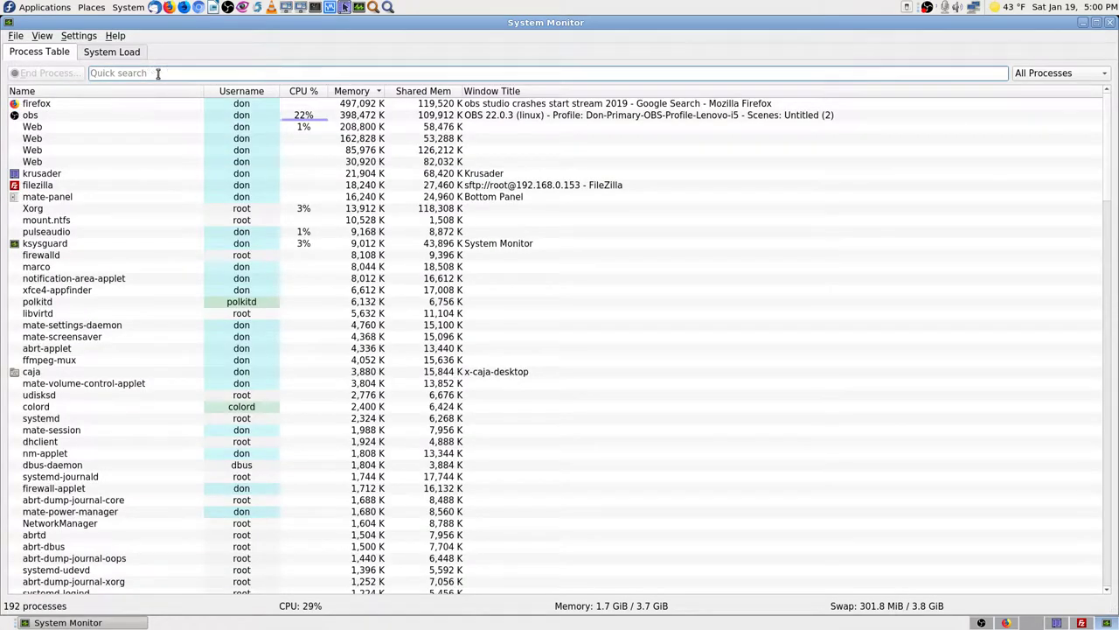
{"action": "left_click", "coordinate": [129, 54]}
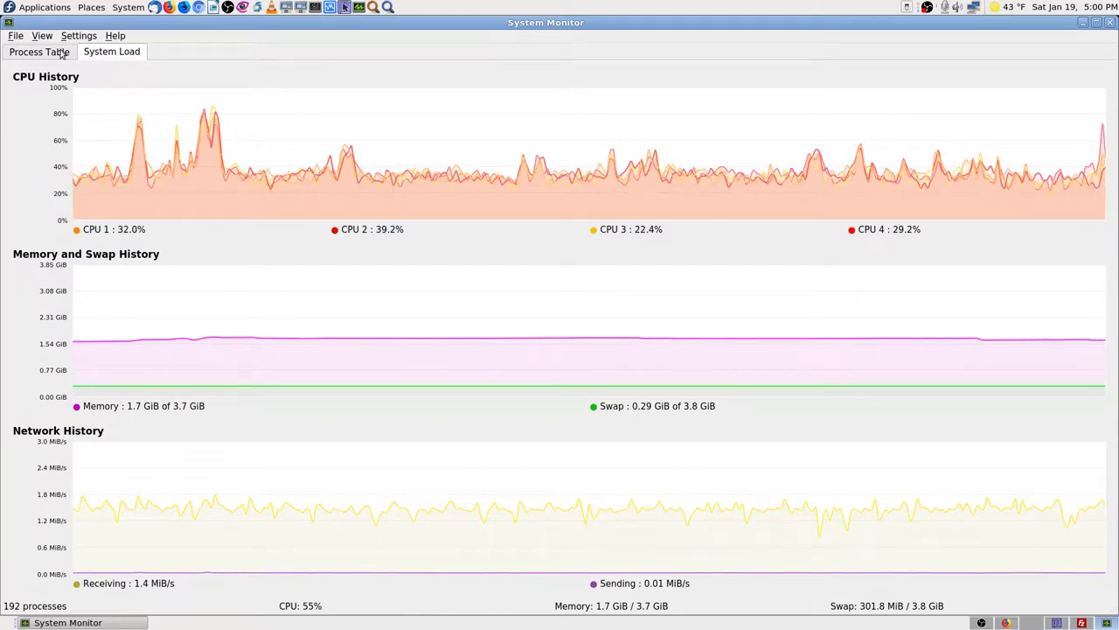
{"action": "left_click", "coordinate": [33, 54]}
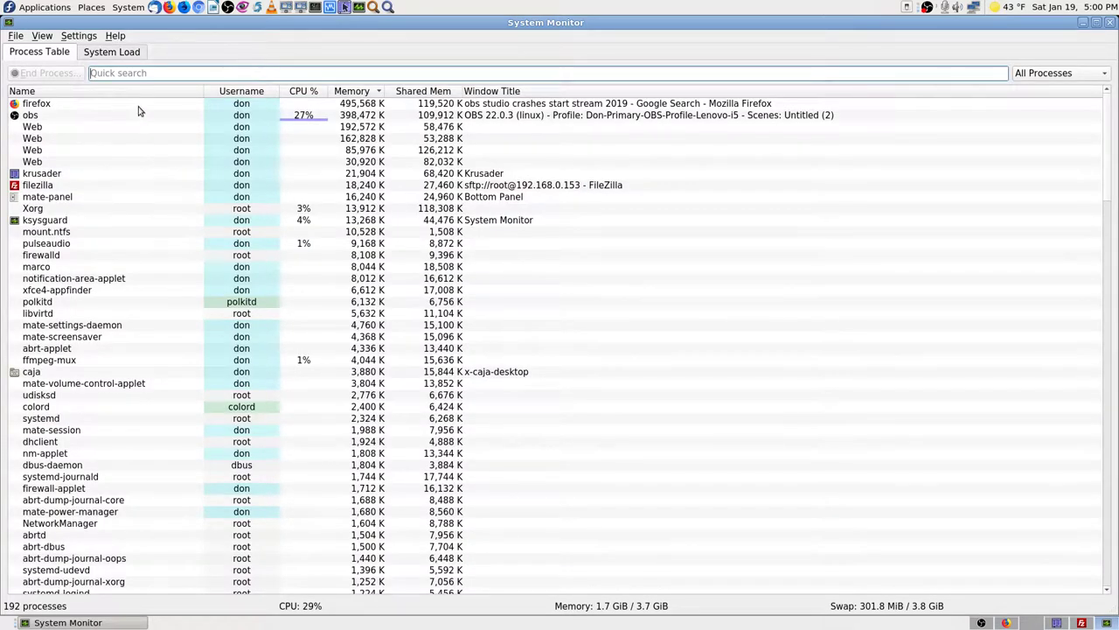
{"action": "left_click", "coordinate": [1034, 623]}
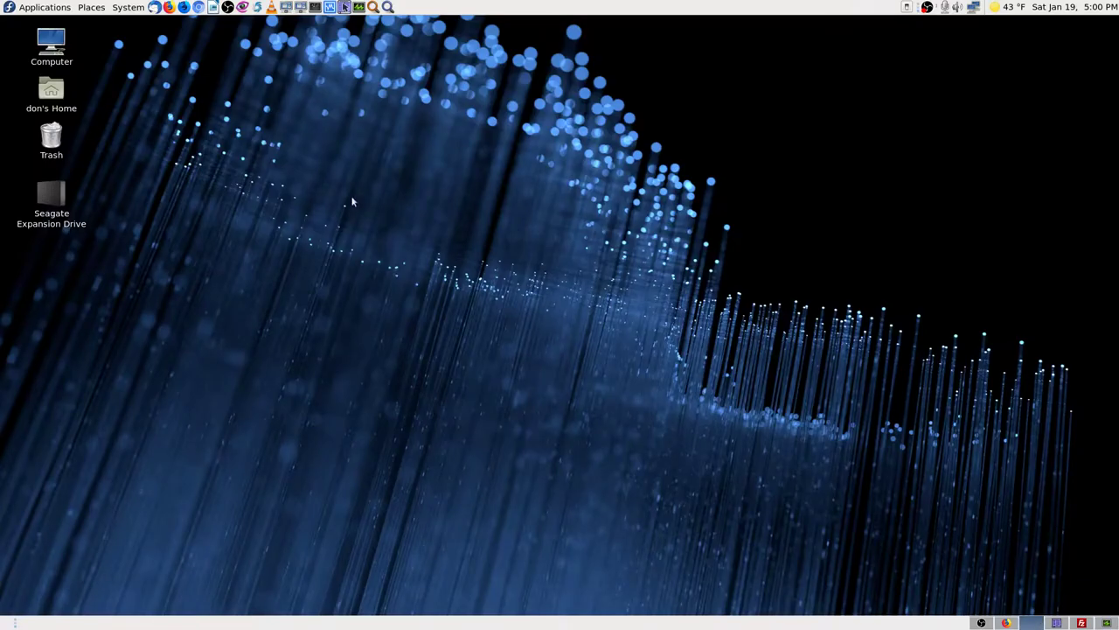
Step: Launch Application Finder and search for 'system'
{"action": "left_click", "coordinate": [387, 7]}
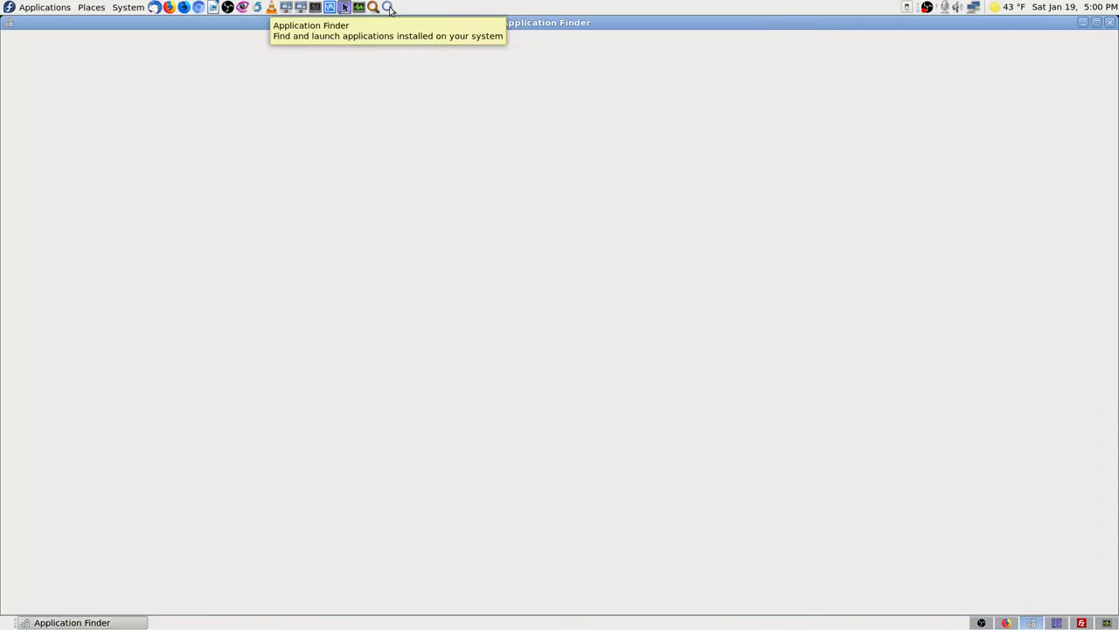
{"action": "type", "text": "syssem"}
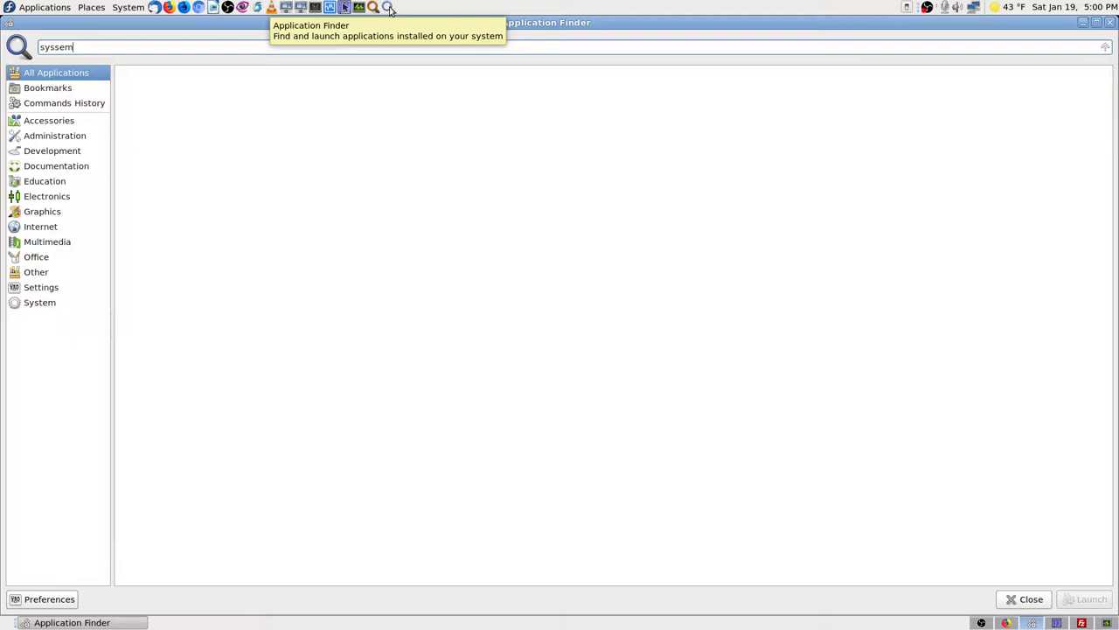
{"action": "key", "text": "BackSpace"}
{"action": "key", "text": "BackSpace"}
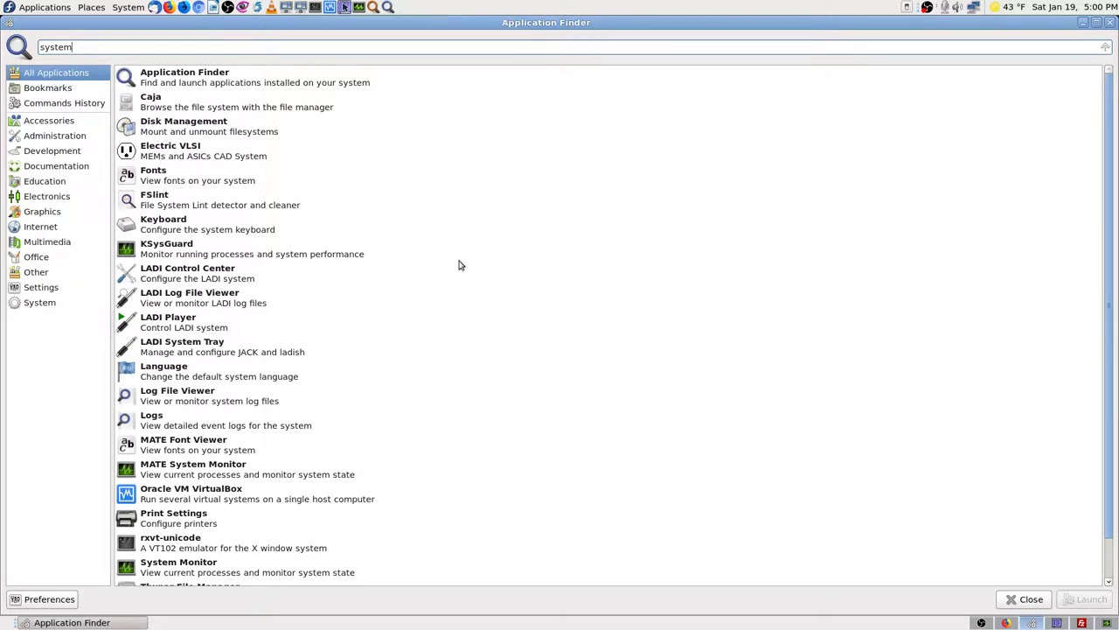
{"action": "scroll", "coordinate": [398, 342], "scroll_direction": "down", "scroll_amount": 2}
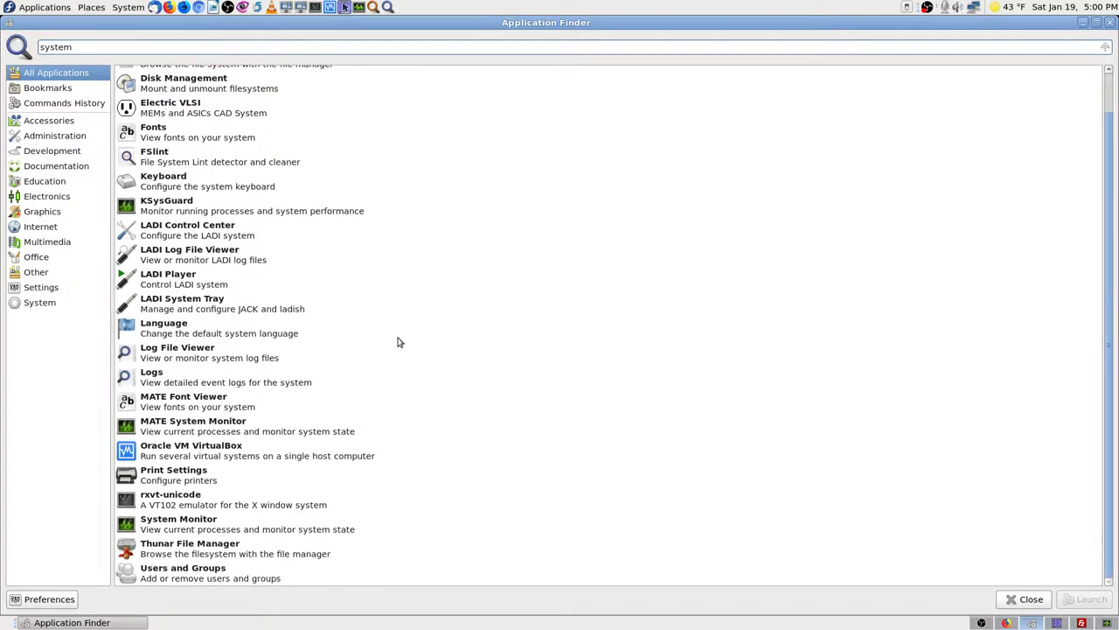
{"action": "scroll", "coordinate": [397, 342], "scroll_direction": "up", "scroll_amount": 2}
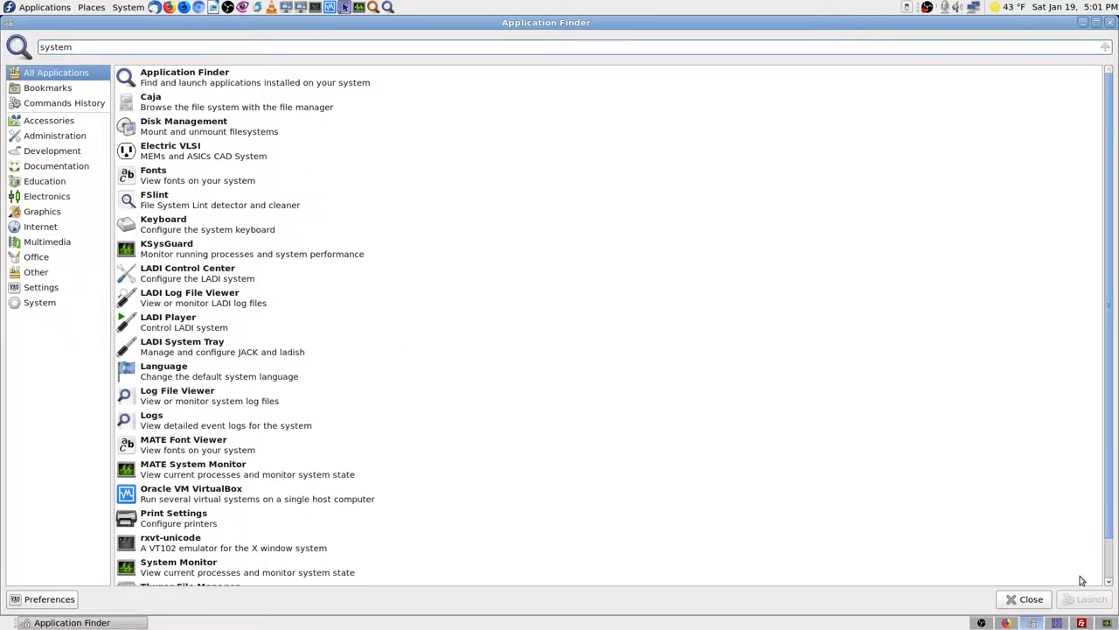
Step: Bring the system monitor back and view, then dismiss, its version information
{"action": "left_click", "coordinate": [1107, 621]}
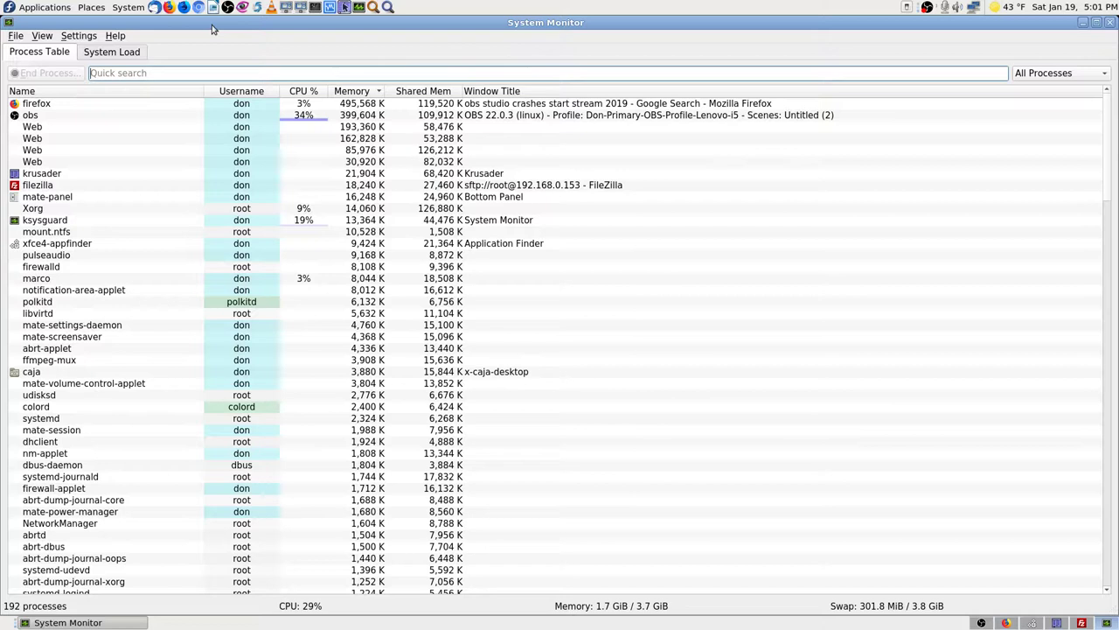
{"action": "left_click", "coordinate": [116, 37]}
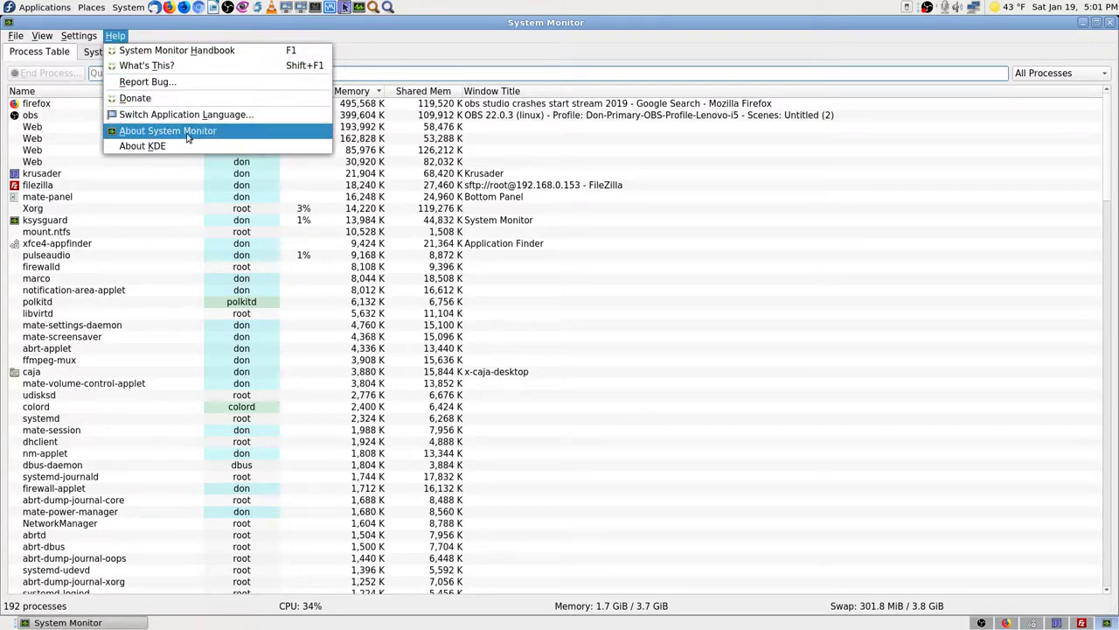
{"action": "key", "text": "Escape"}
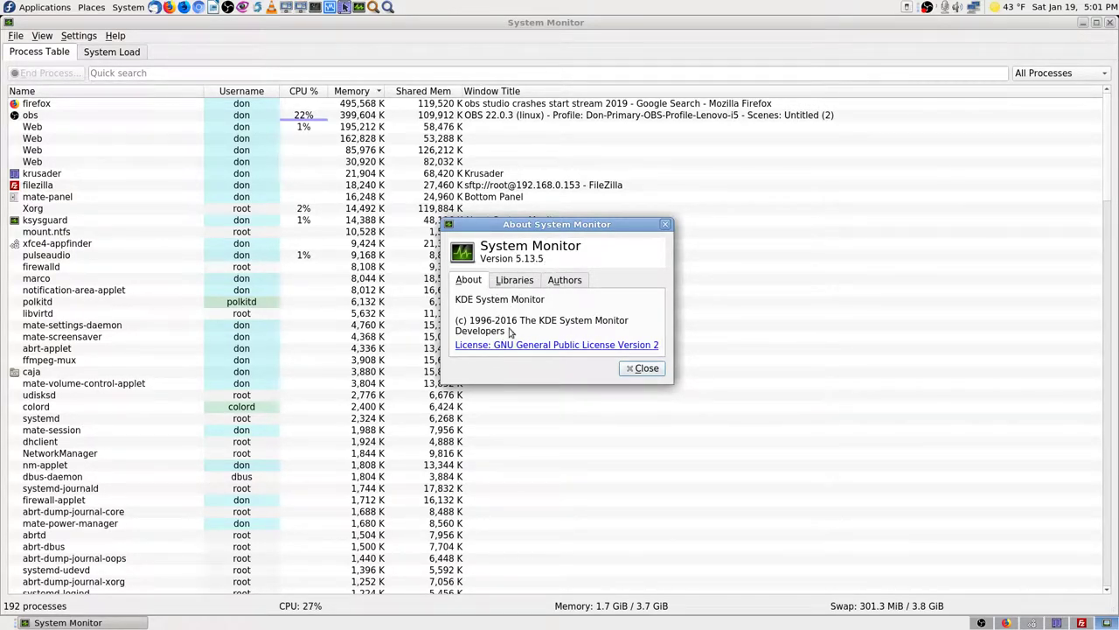
{"action": "left_click", "coordinate": [646, 371]}
Step: Return to the 'system' search results and select KSysGuard
{"action": "key", "text": "alt+F2"}
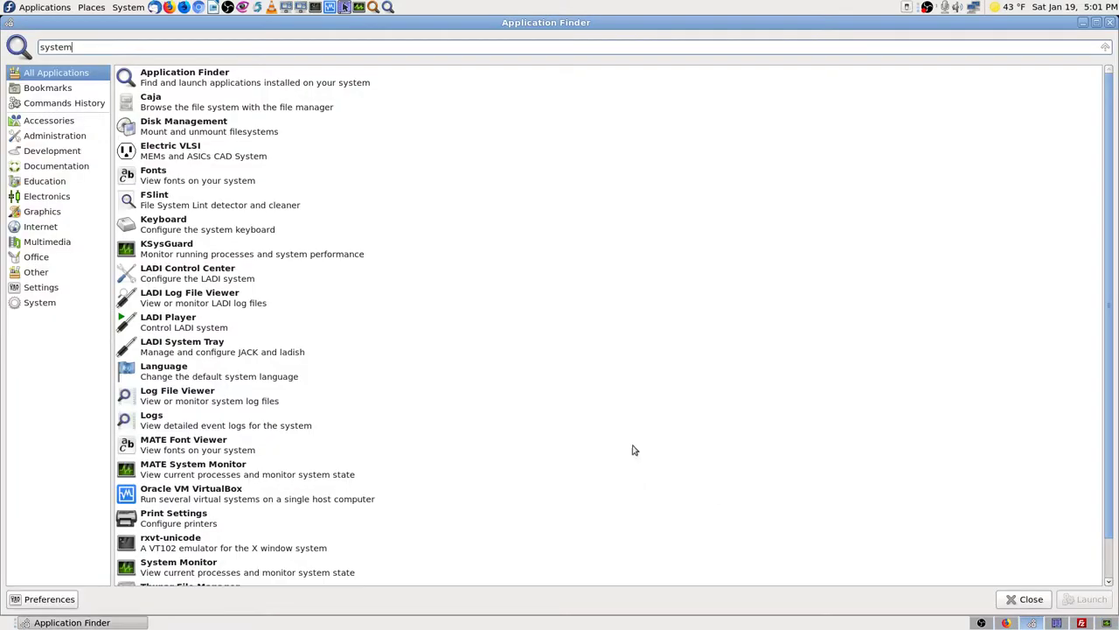
{"action": "scroll", "coordinate": [254, 481], "scroll_direction": "down", "scroll_amount": 2}
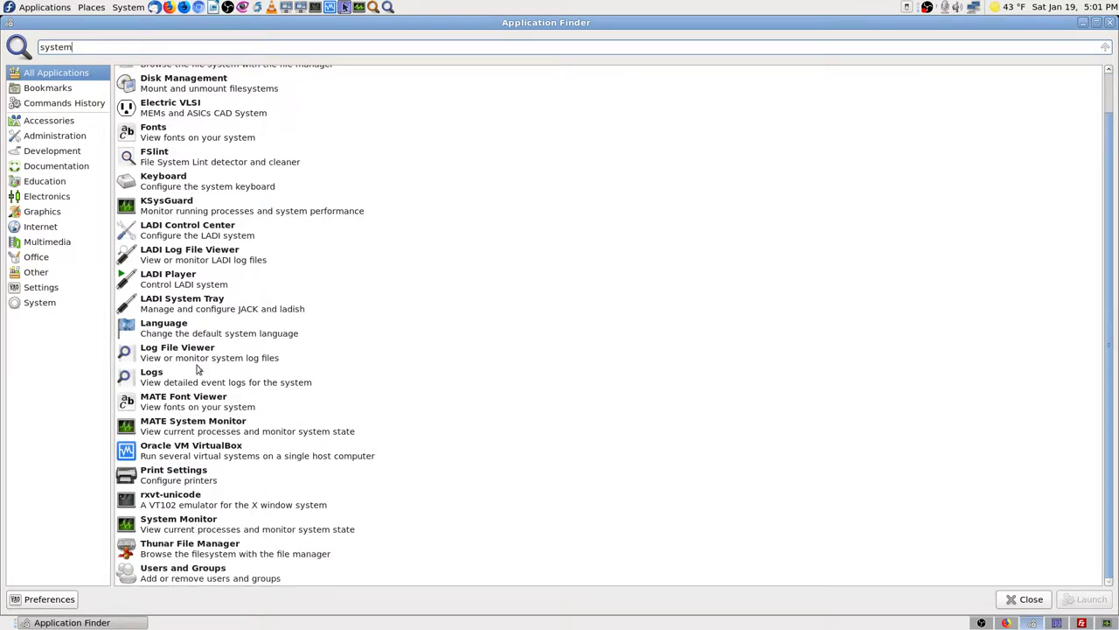
{"action": "left_click", "coordinate": [189, 205]}
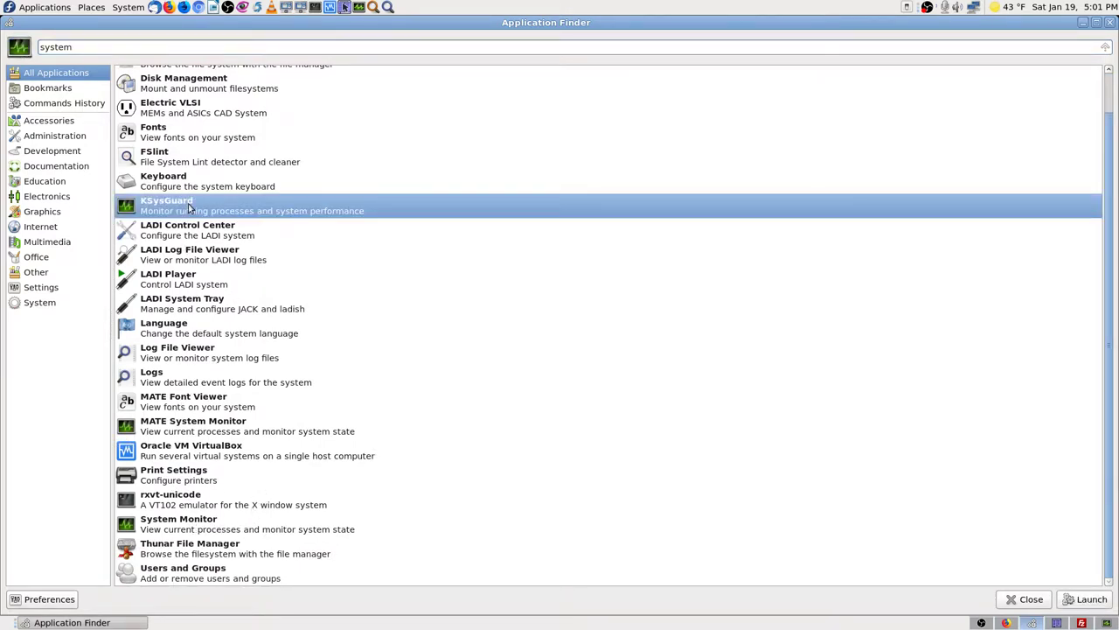
Step: Launch MATE System Monitor and save a screenshot of its System details
{"action": "double_click", "coordinate": [185, 426]}
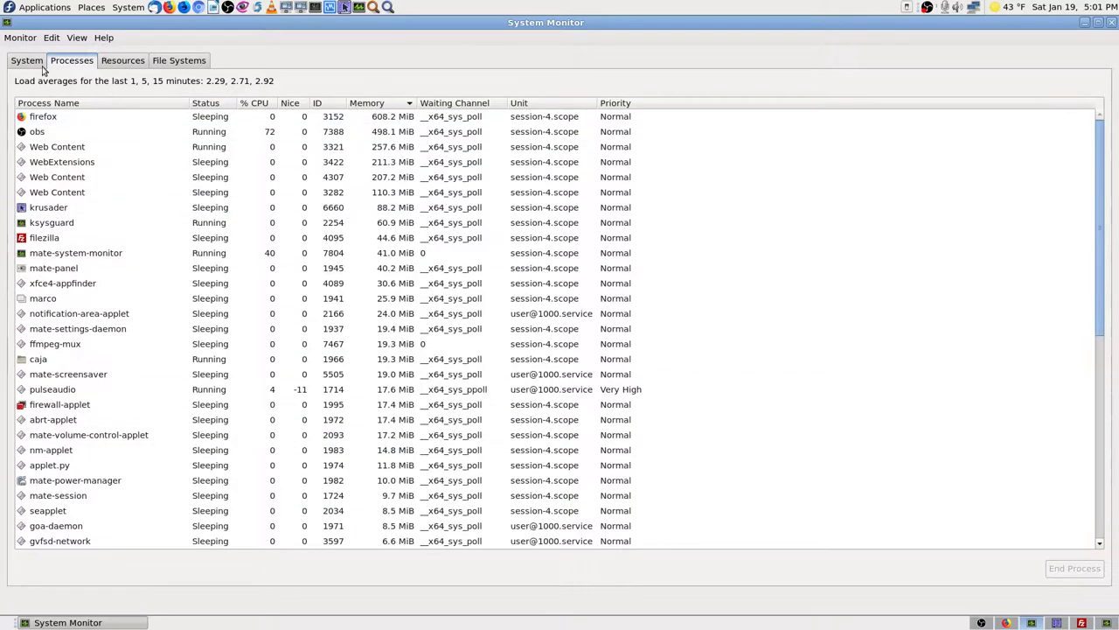
{"action": "left_click", "coordinate": [27, 63]}
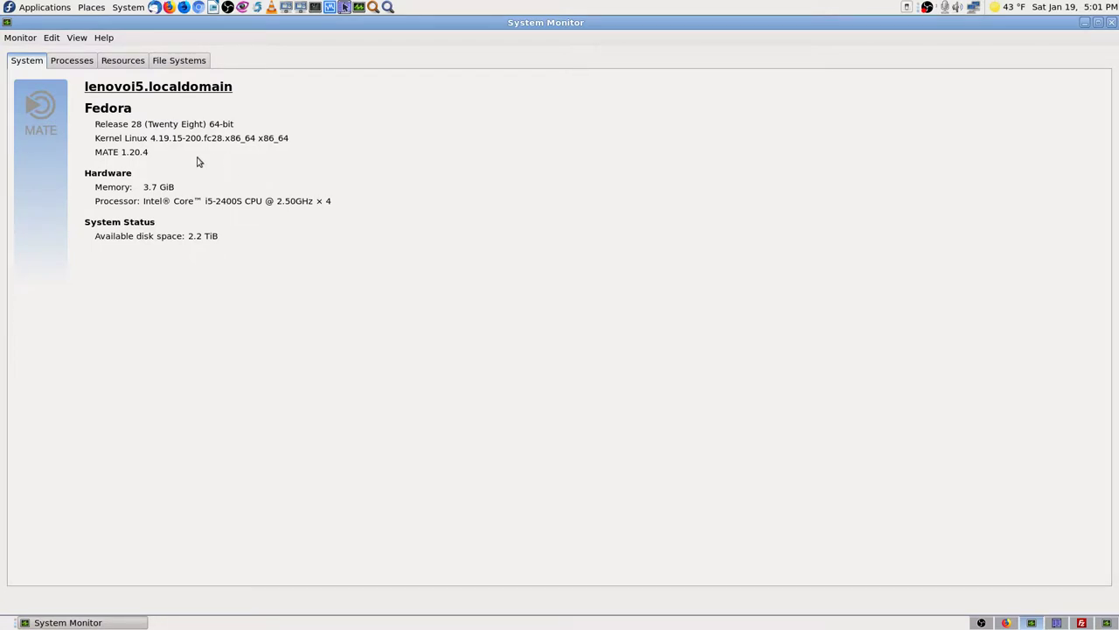
{"action": "key", "text": "Print"}
{"action": "key", "text": "Return"}
Step: Check the Processes list, return to System details, and close the monitor
{"action": "left_click", "coordinate": [70, 61]}
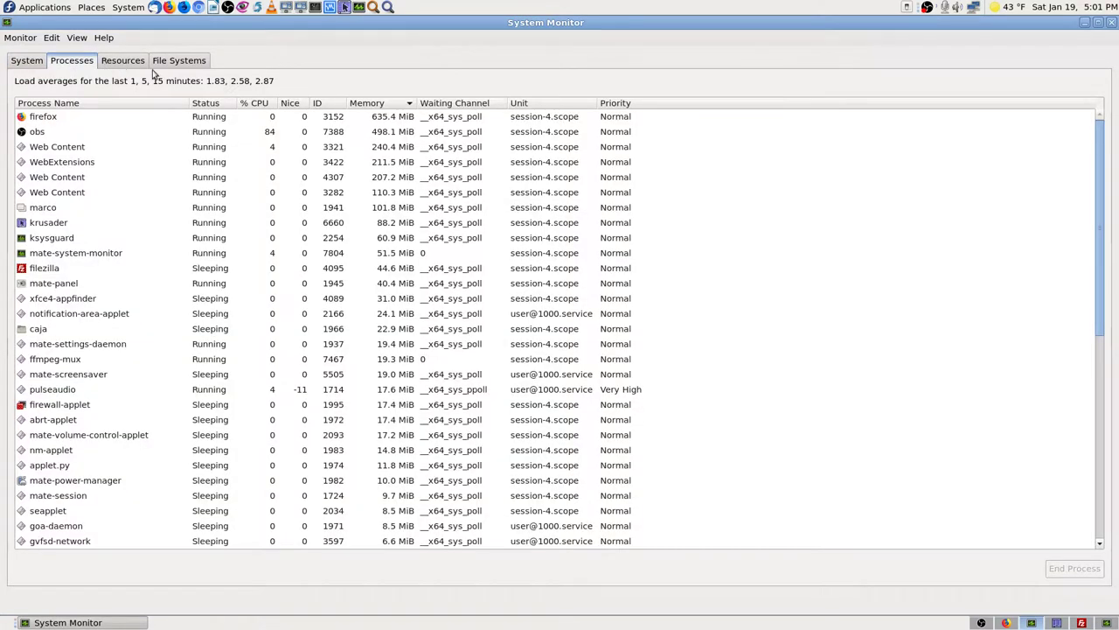
{"action": "left_click", "coordinate": [27, 60]}
{"action": "left_click", "coordinate": [1112, 24]}
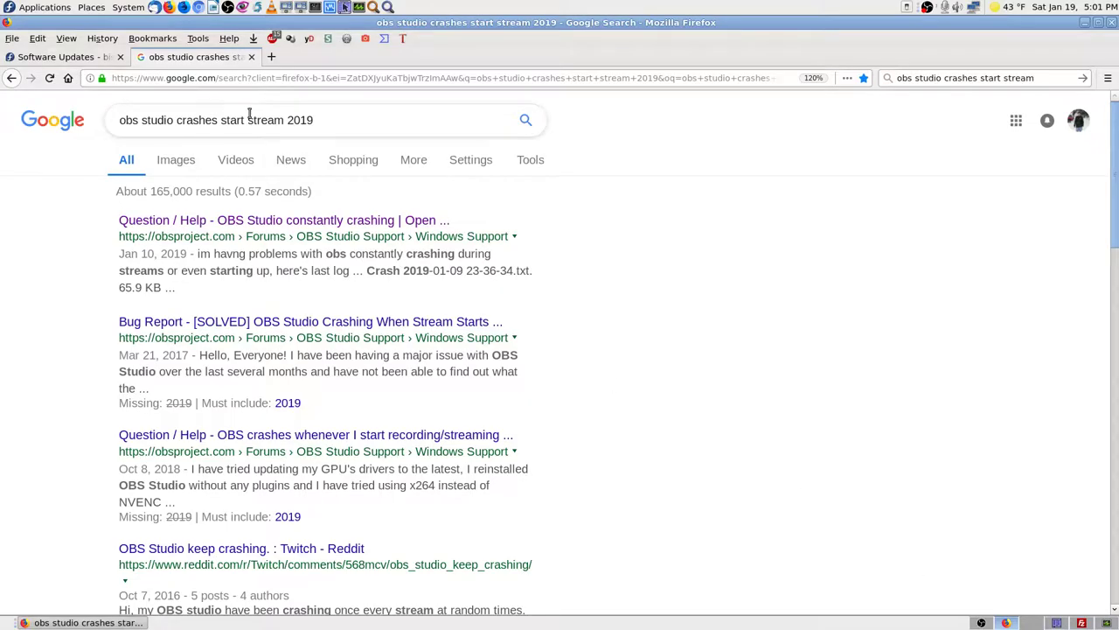
Step: Refine the Google search to 'Fedora 28 obs studio crashes start stream 2019'
{"action": "left_click", "coordinate": [185, 120]}
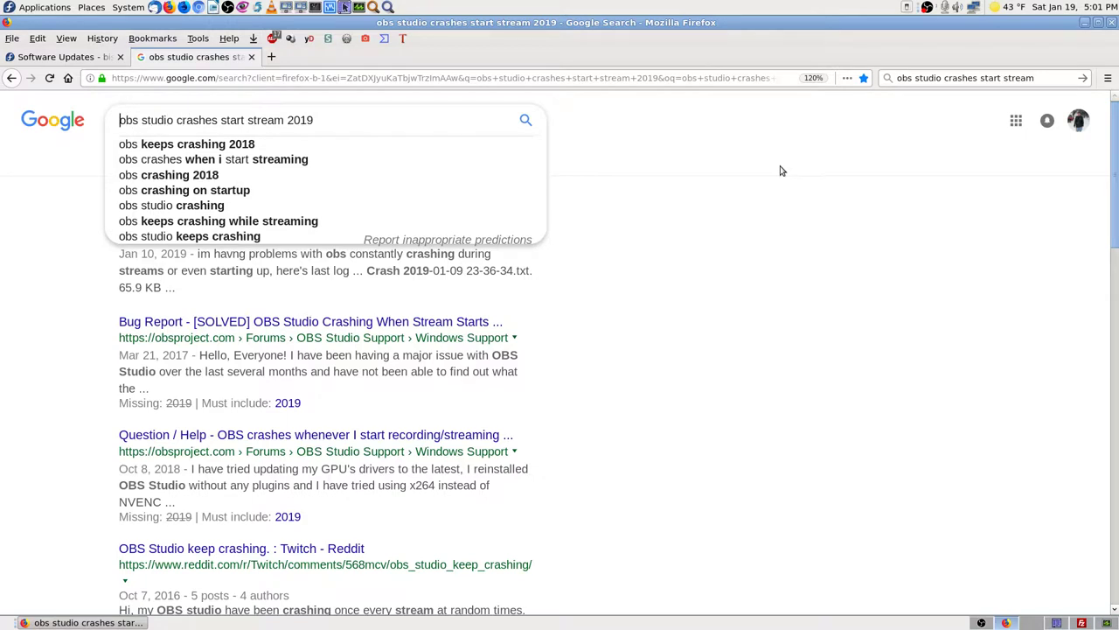
{"action": "type", "text": "Fedora "}
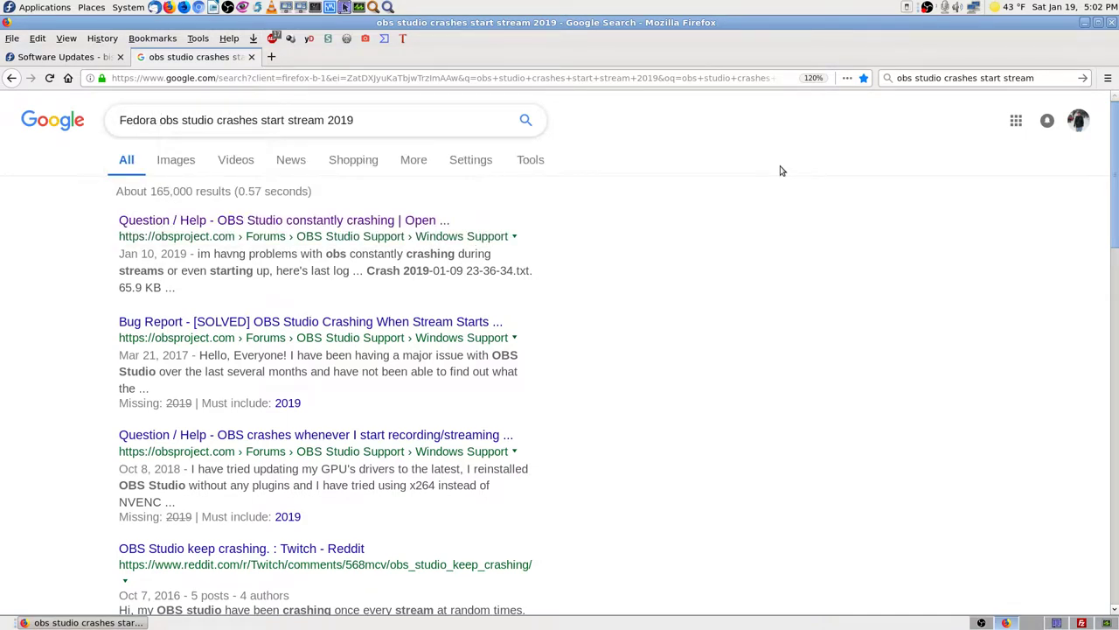
{"action": "type", "text": "2"}
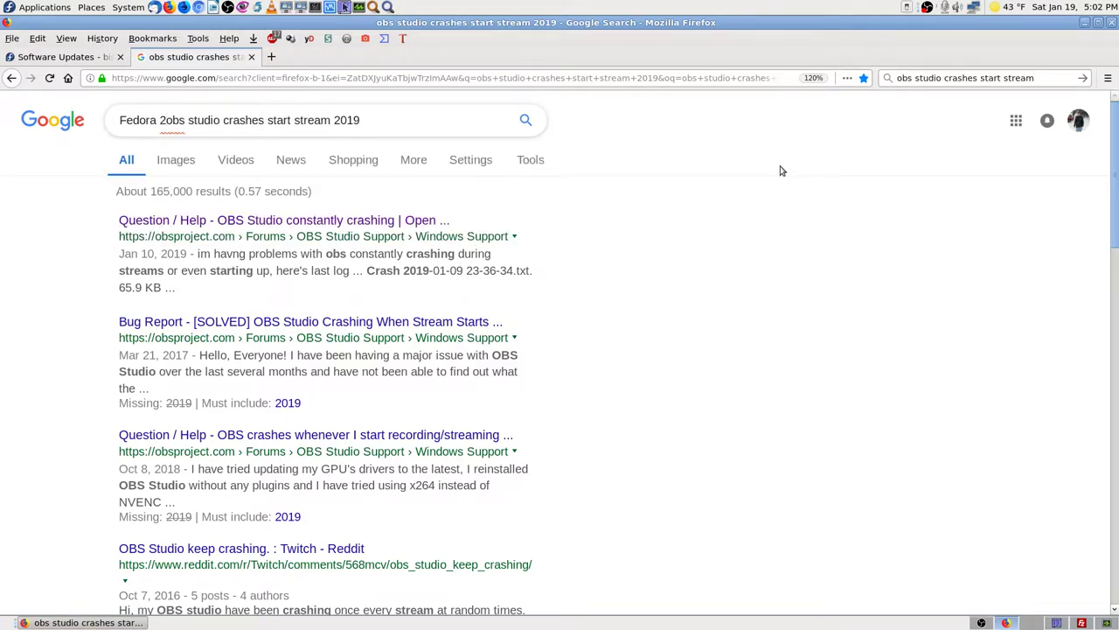
{"action": "type", "text": "8"}
{"action": "key", "text": "Return"}
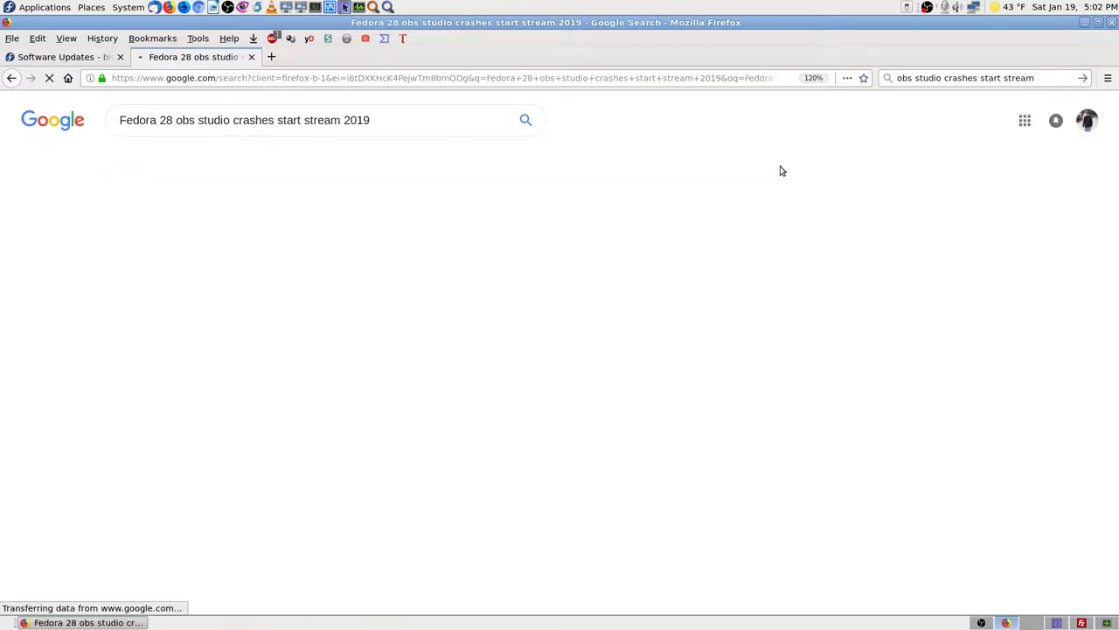
Step: Bookmark these results in the OBS Studio software folder and open the SOLVED thread in a new tab
{"action": "left_click", "coordinate": [863, 78]}
{"action": "left_click", "coordinate": [805, 265]}
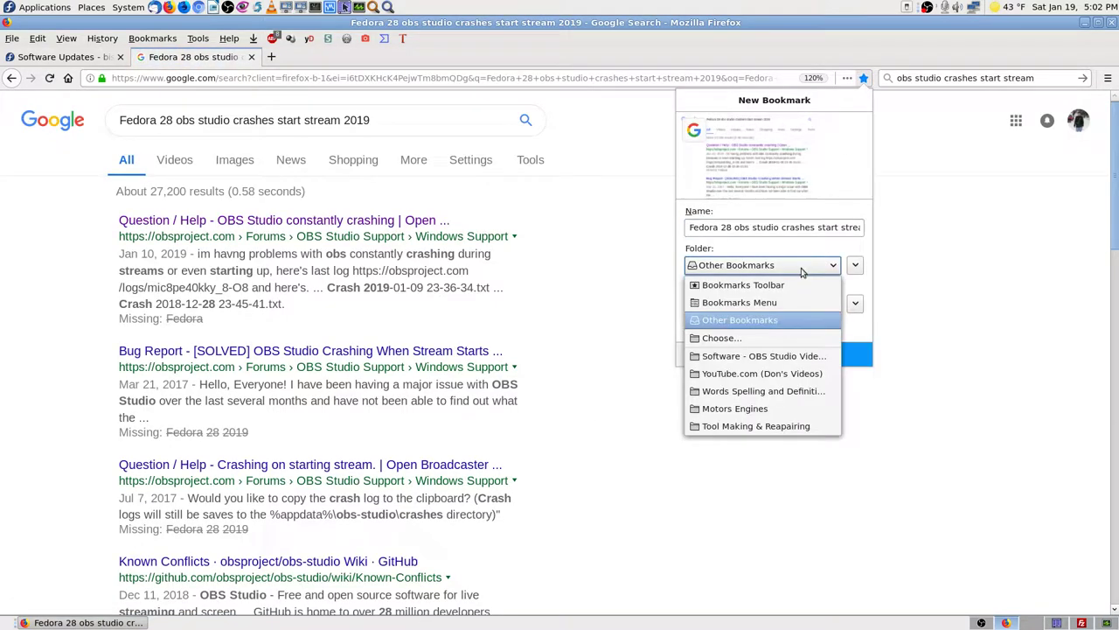
{"action": "left_click", "coordinate": [800, 356]}
{"action": "left_click", "coordinate": [822, 363]}
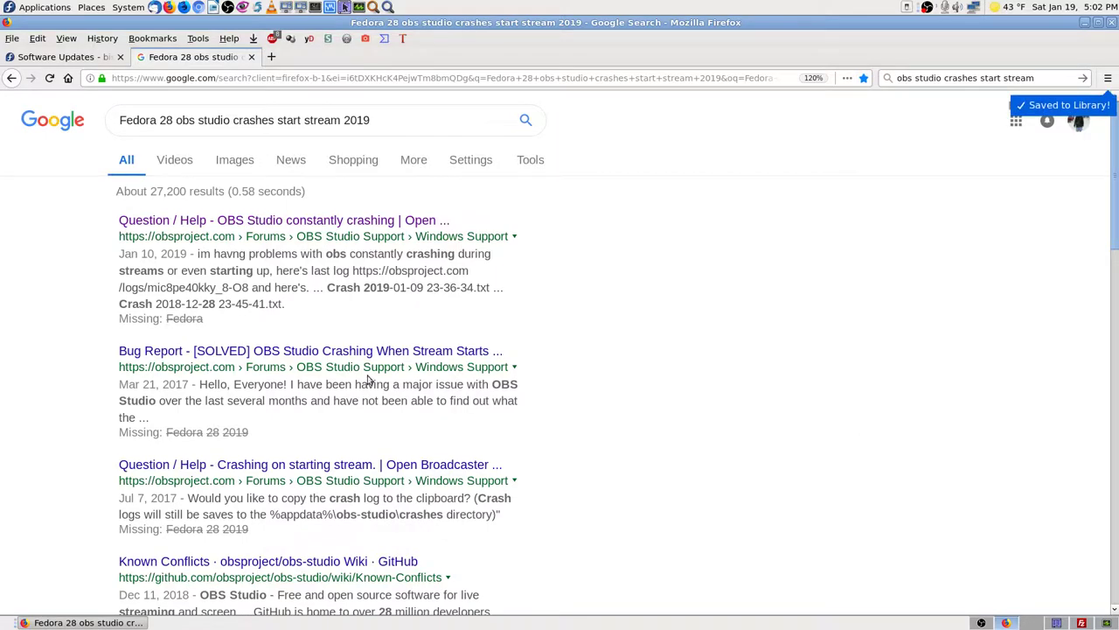
{"action": "middle_click", "coordinate": [327, 350]}
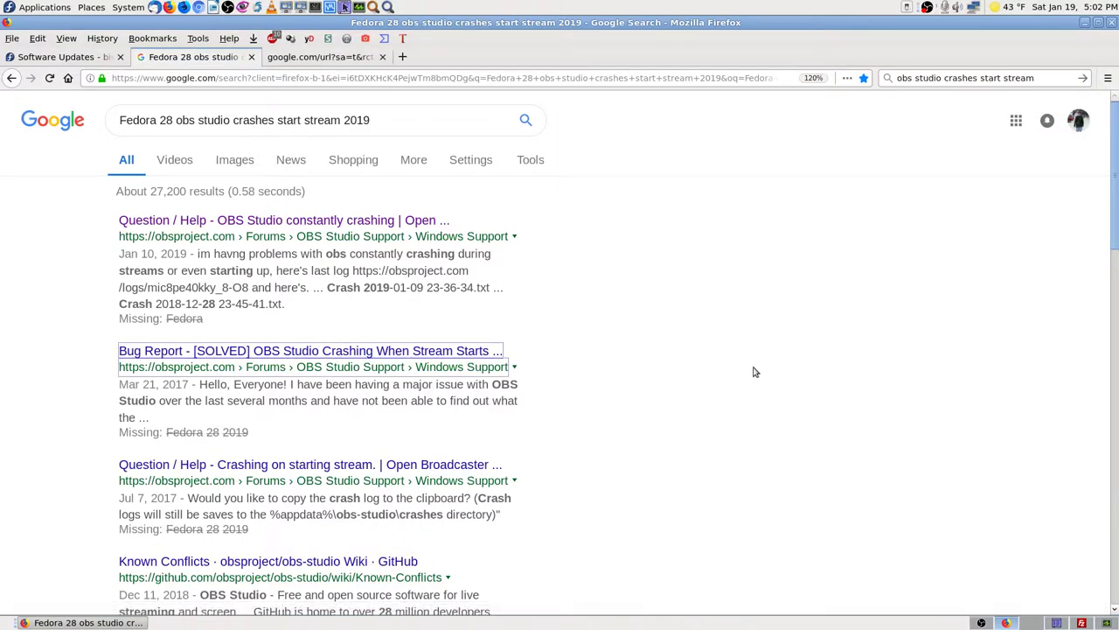
Step: Bookmark the OBS crash forum thread in the Software - OBS folder
{"action": "left_click", "coordinate": [325, 57]}
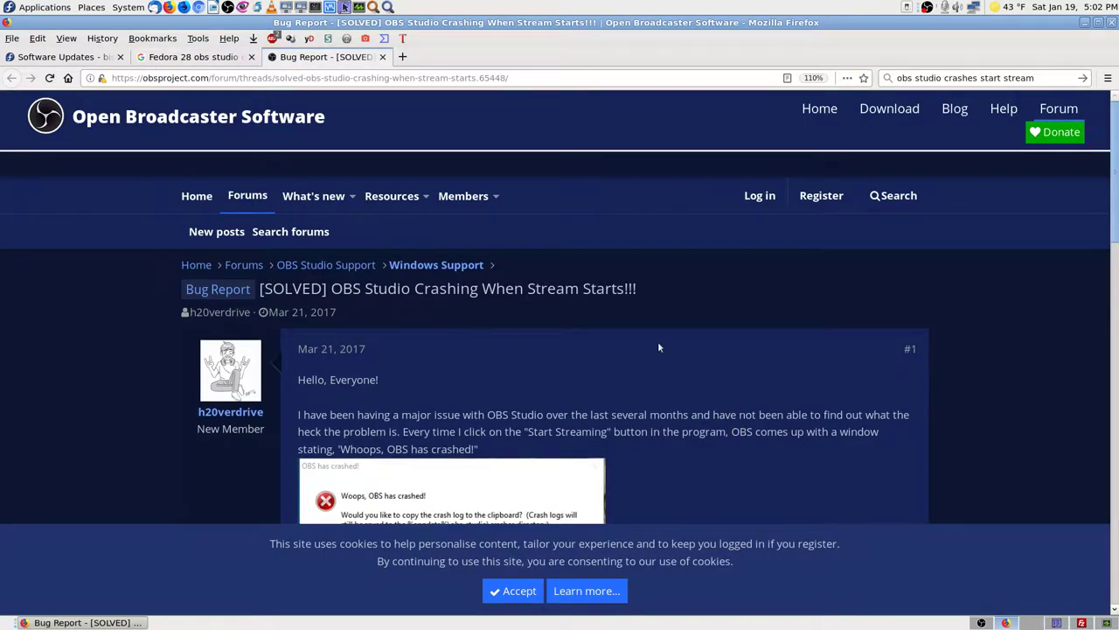
{"action": "scroll", "coordinate": [724, 377], "scroll_direction": "down", "scroll_amount": 3}
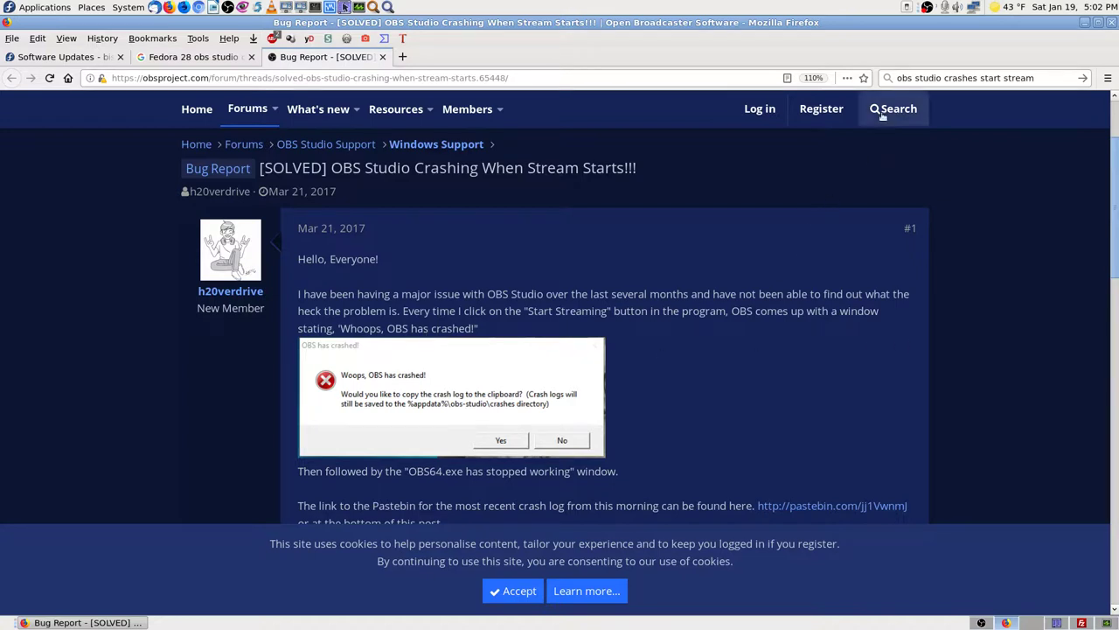
{"action": "left_click", "coordinate": [864, 77]}
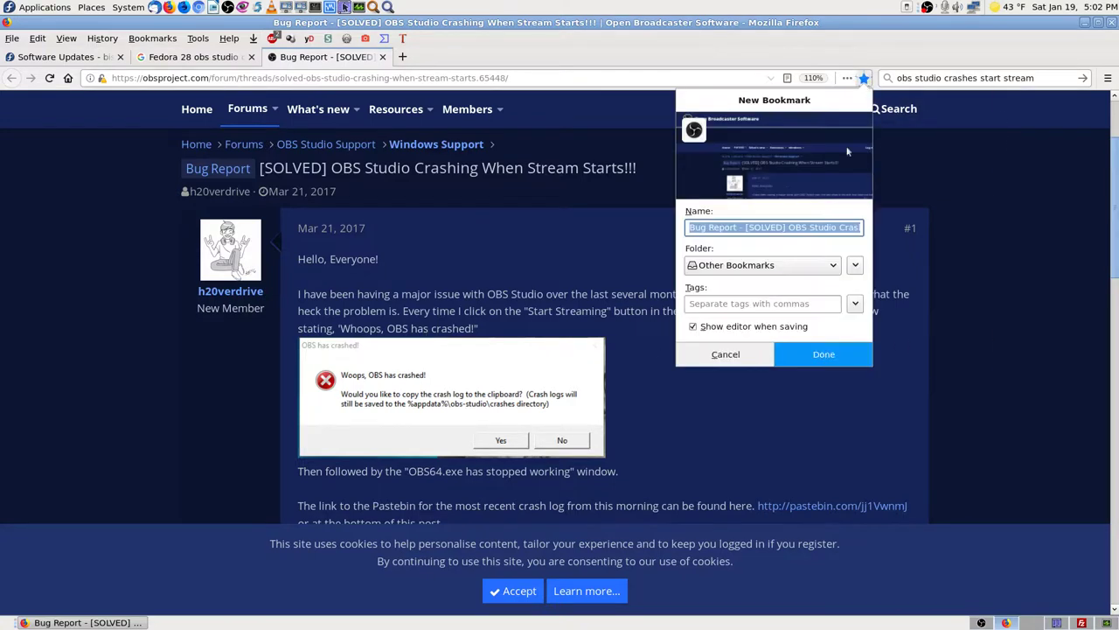
{"action": "left_click", "coordinate": [766, 265]}
{"action": "left_click", "coordinate": [766, 357]}
{"action": "left_click", "coordinate": [799, 361]}
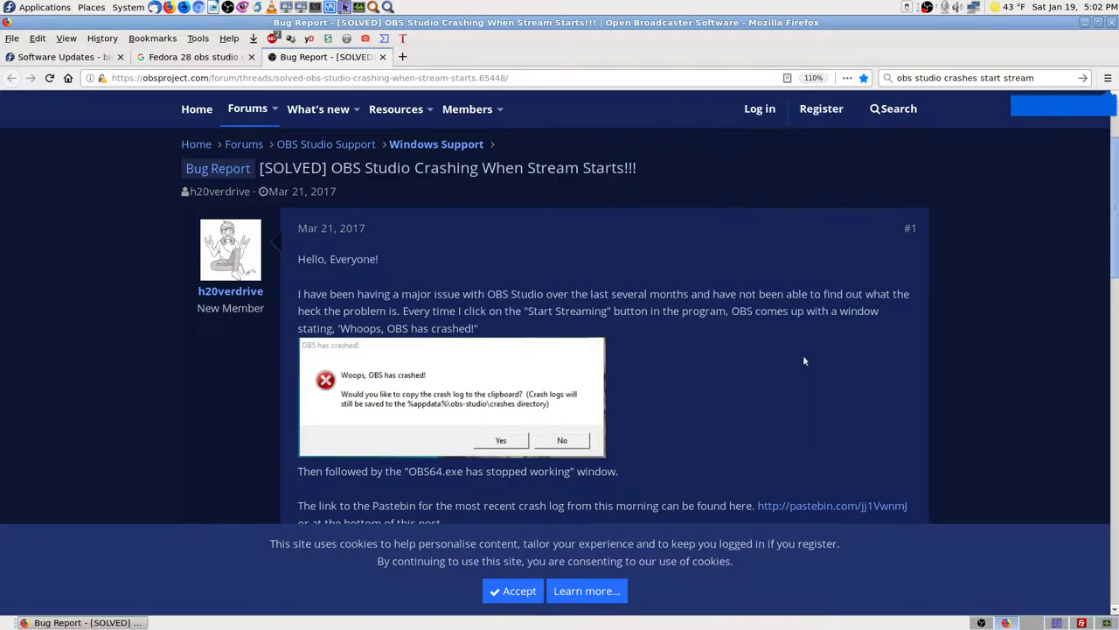
Step: Read through the thread's posts down to post #4, which blames a missing AMF plugin
{"action": "scroll", "coordinate": [1108, 387], "scroll_direction": "down", "scroll_amount": 2}
{"action": "scroll", "coordinate": [1109, 387], "scroll_direction": "down", "scroll_amount": 10}
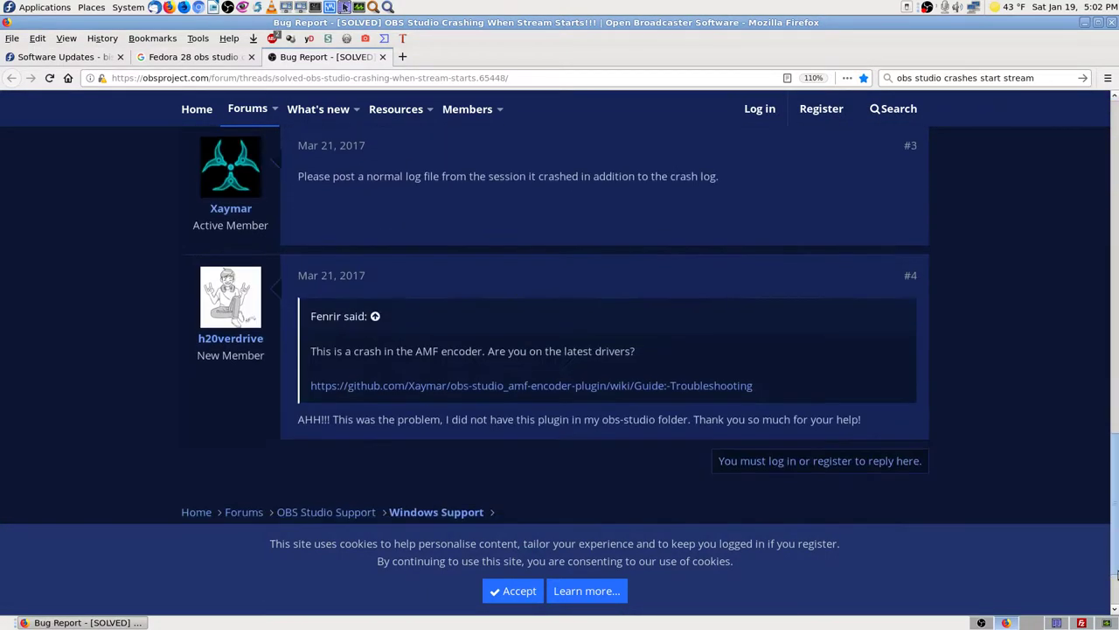
{"action": "scroll", "coordinate": [1040, 466], "scroll_direction": "up", "scroll_amount": 1}
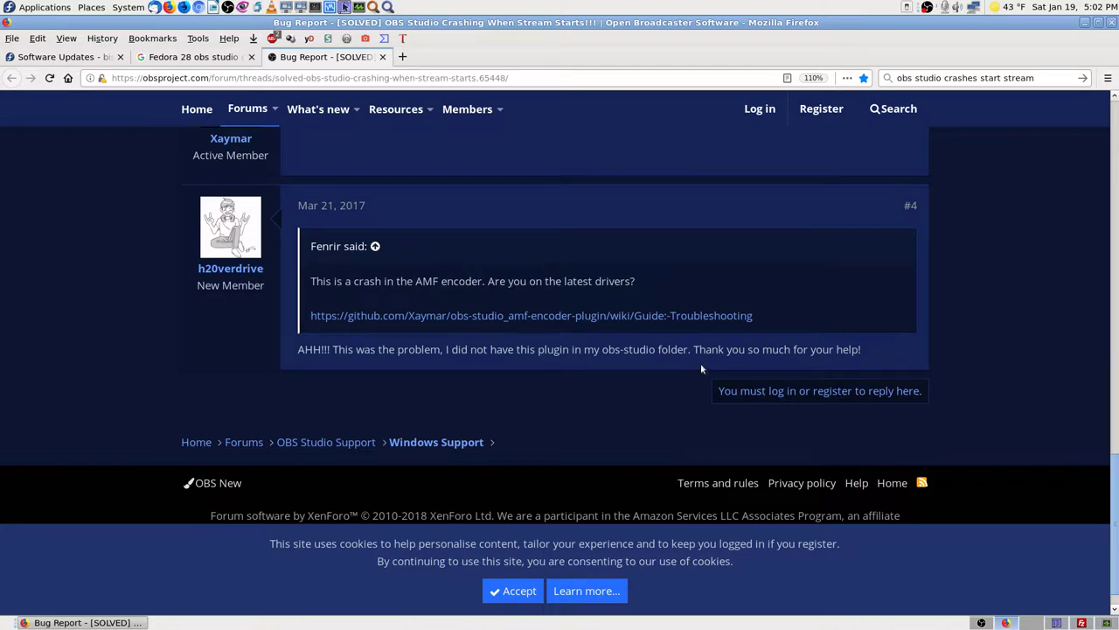
{"action": "scroll", "coordinate": [920, 364], "scroll_direction": "up", "scroll_amount": 5}
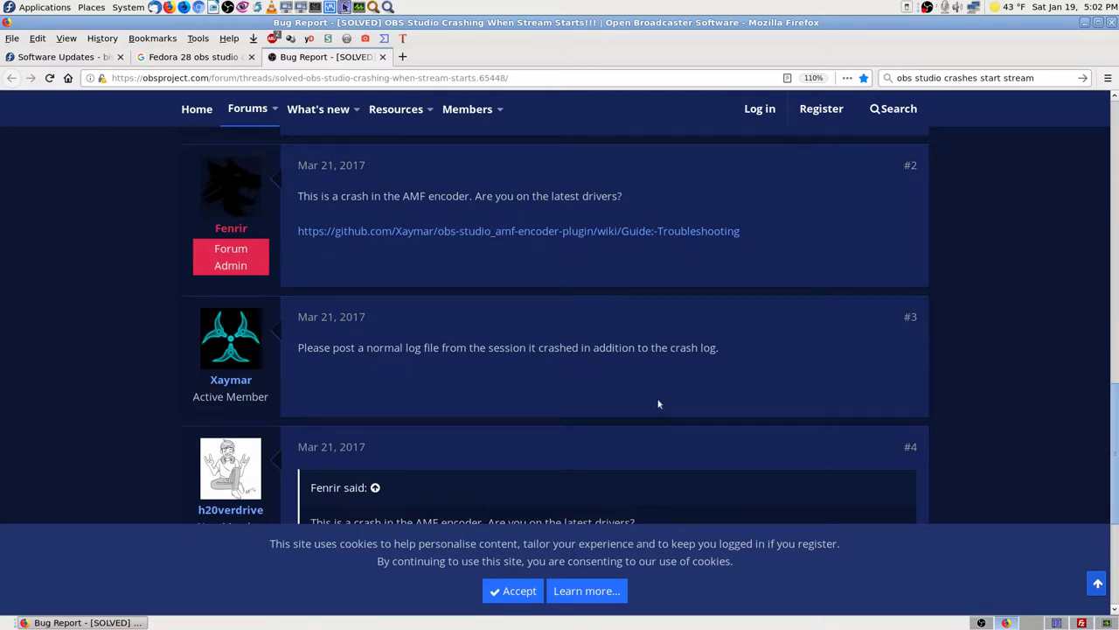
{"action": "scroll", "coordinate": [659, 404], "scroll_direction": "up", "scroll_amount": 12}
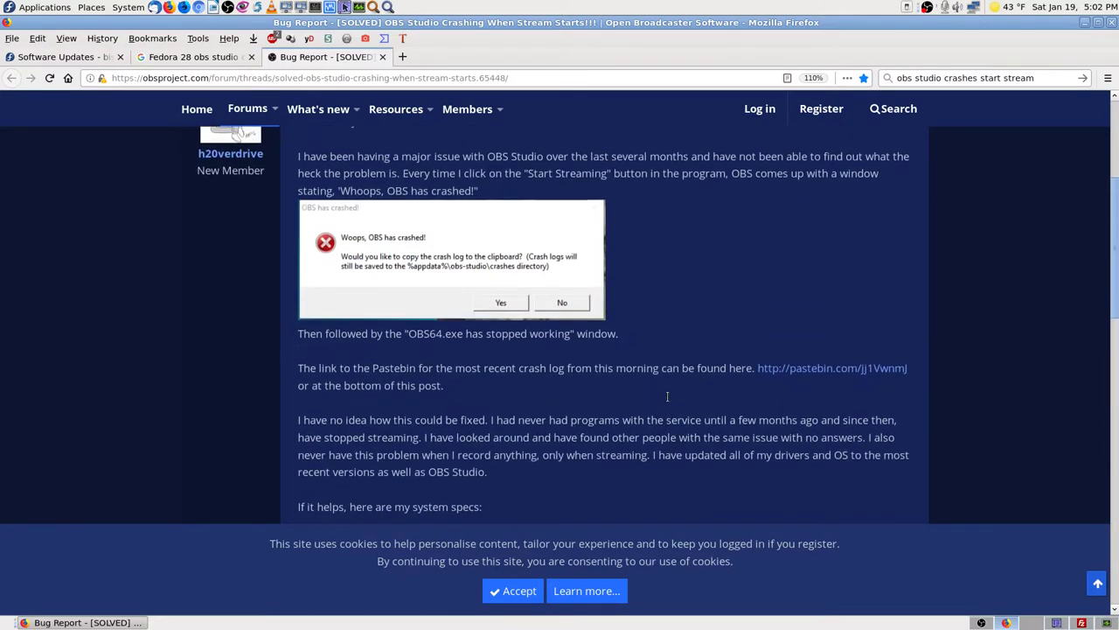
{"action": "scroll", "coordinate": [635, 403], "scroll_direction": "up", "scroll_amount": 3}
{"action": "scroll", "coordinate": [472, 358], "scroll_direction": "down", "scroll_amount": 5}
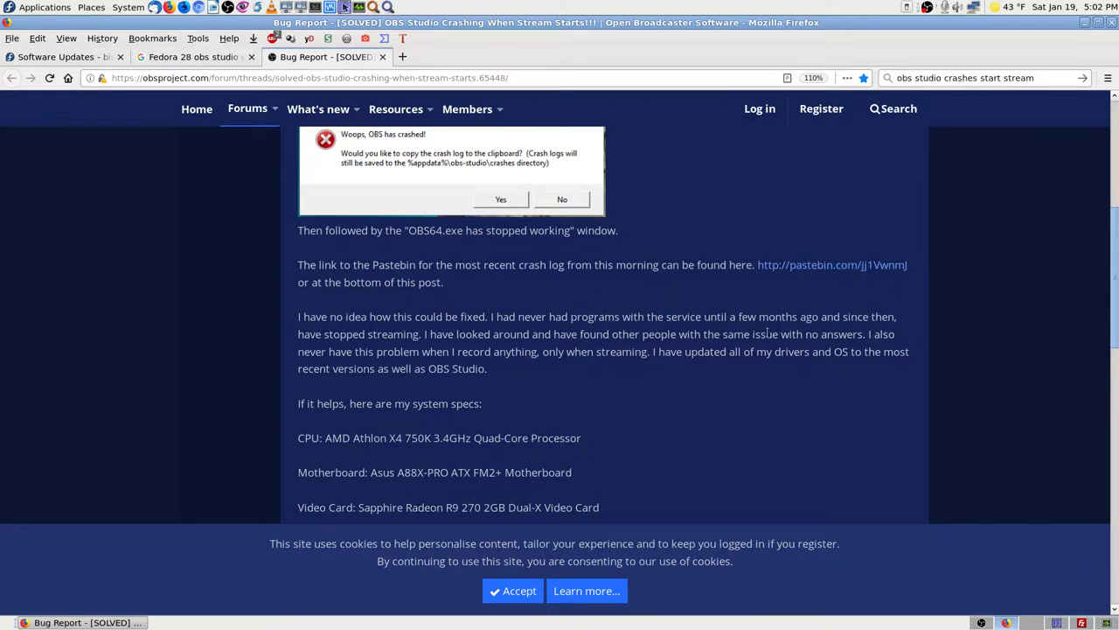
{"action": "scroll", "coordinate": [327, 341], "scroll_direction": "down", "scroll_amount": 3}
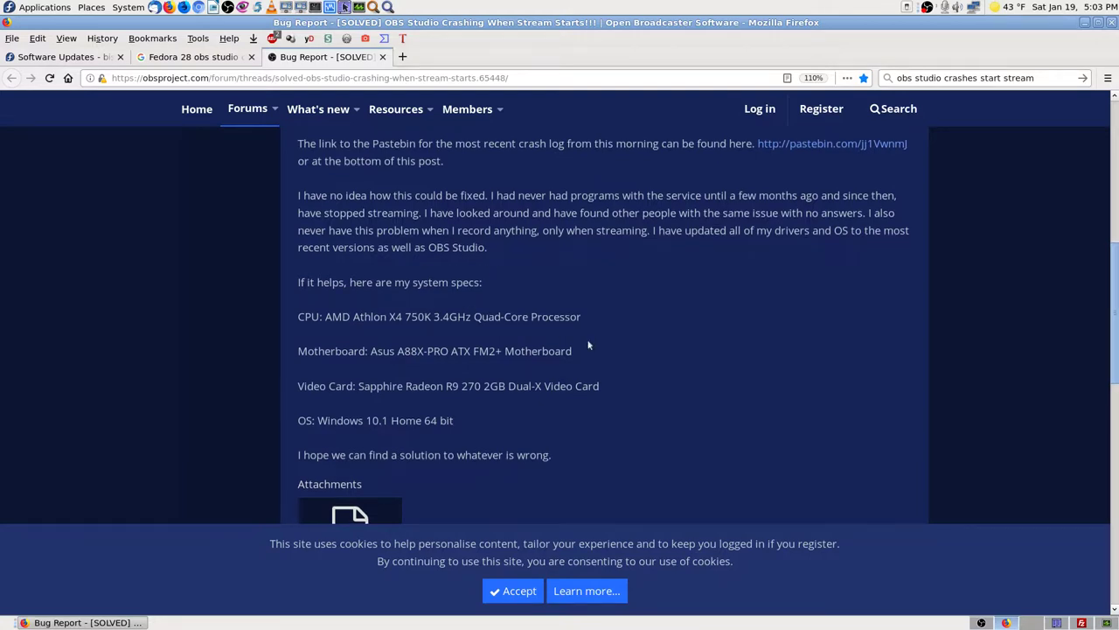
{"action": "scroll", "coordinate": [508, 298], "scroll_direction": "down", "scroll_amount": 2}
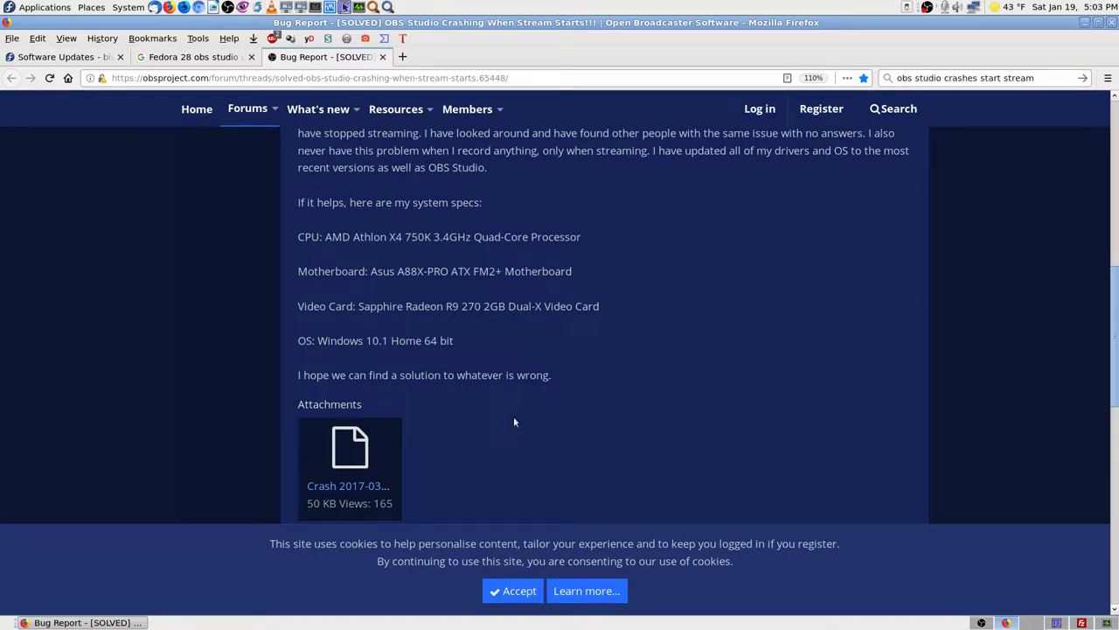
{"action": "scroll", "coordinate": [508, 418], "scroll_direction": "down", "scroll_amount": 2}
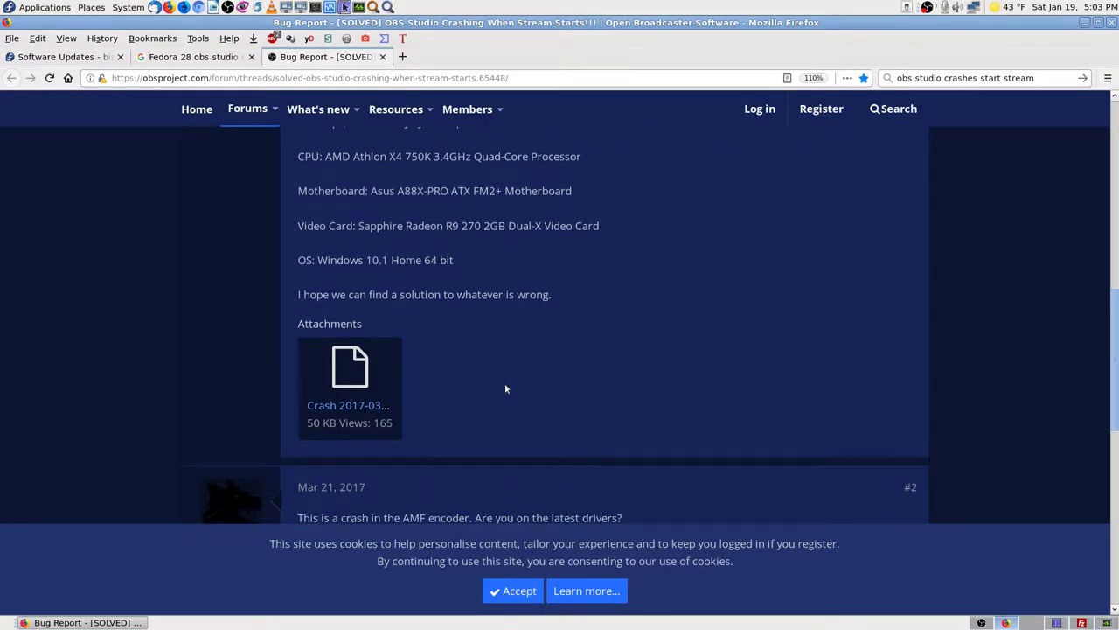
{"action": "scroll", "coordinate": [511, 377], "scroll_direction": "down", "scroll_amount": 5}
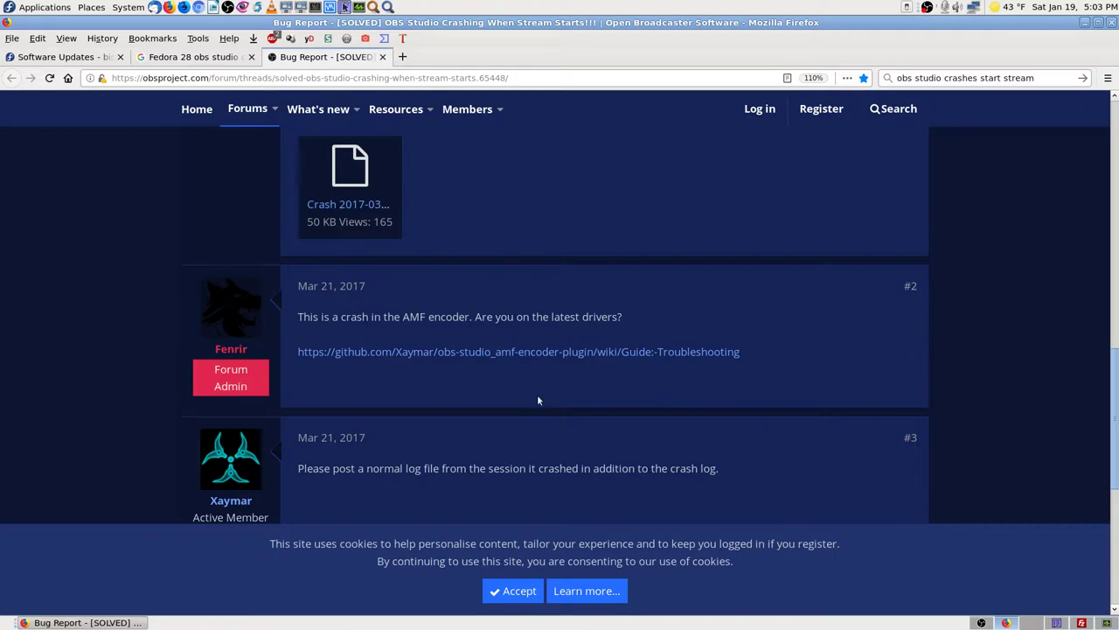
{"action": "scroll", "coordinate": [537, 394], "scroll_direction": "down", "scroll_amount": 6}
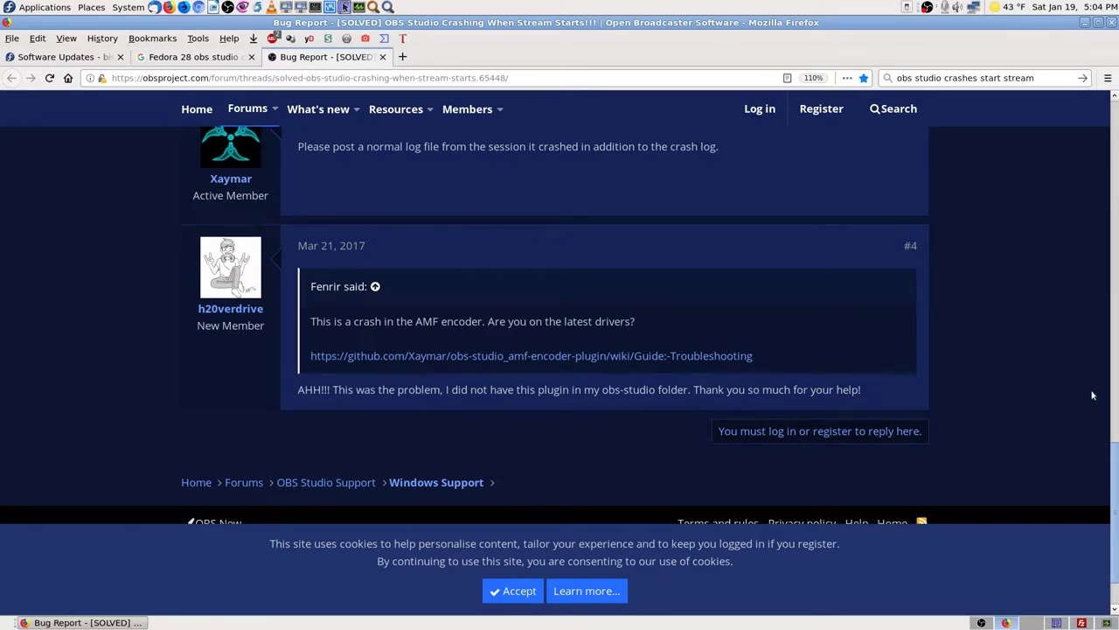
{"action": "scroll", "coordinate": [1093, 395], "scroll_direction": "down", "scroll_amount": 1}
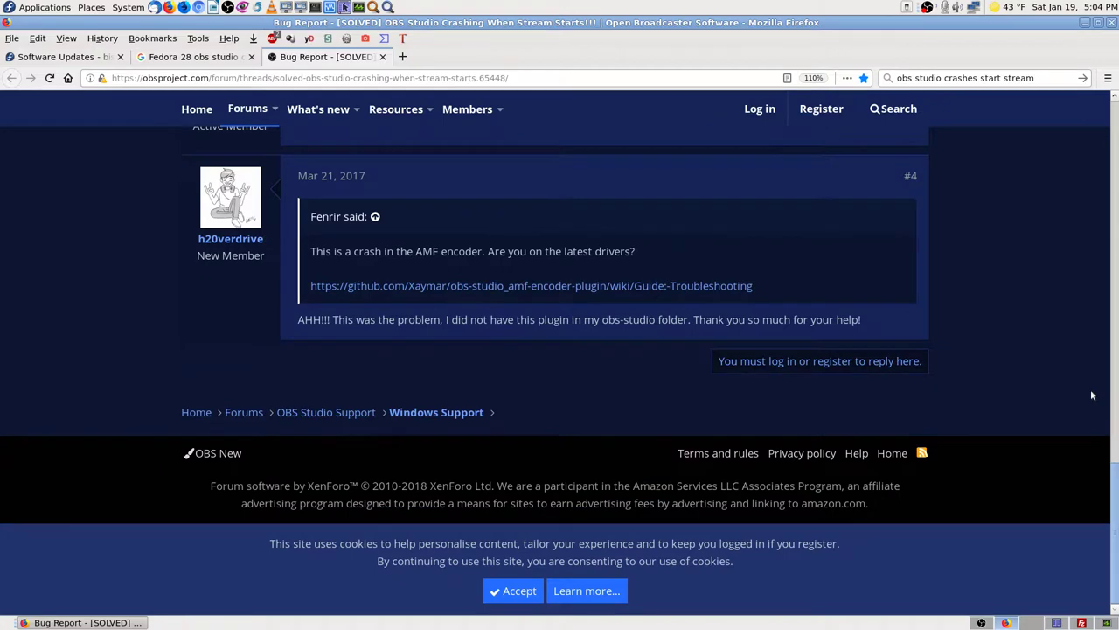
Step: Close the forum thread, the Google crash results and Firefox, then disconnect and close FileZilla
{"action": "left_click", "coordinate": [383, 57]}
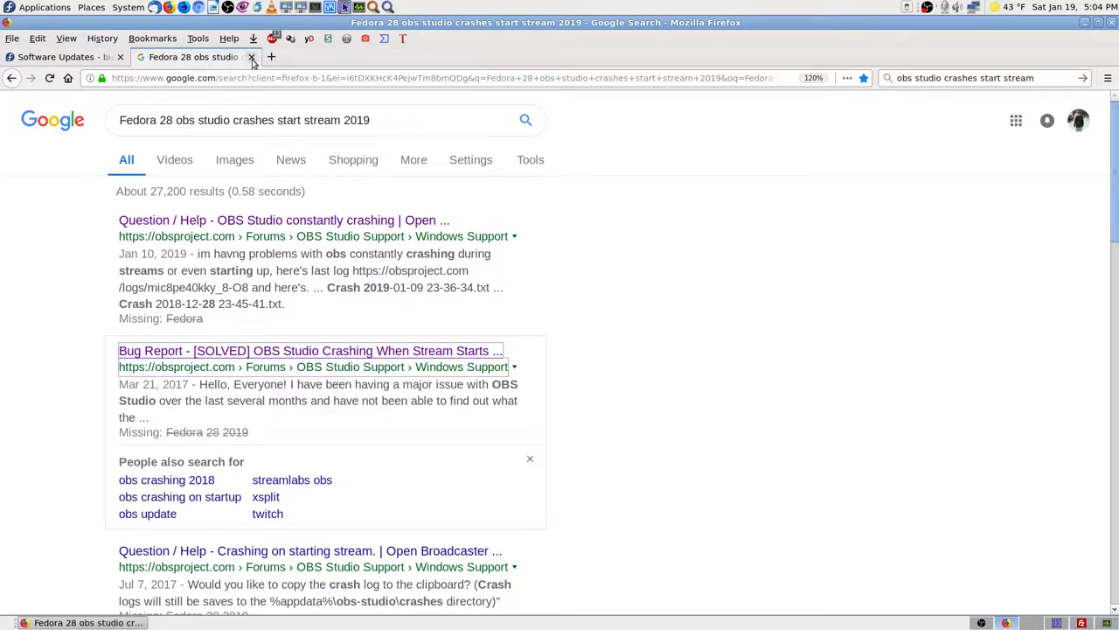
{"action": "left_click", "coordinate": [106, 57]}
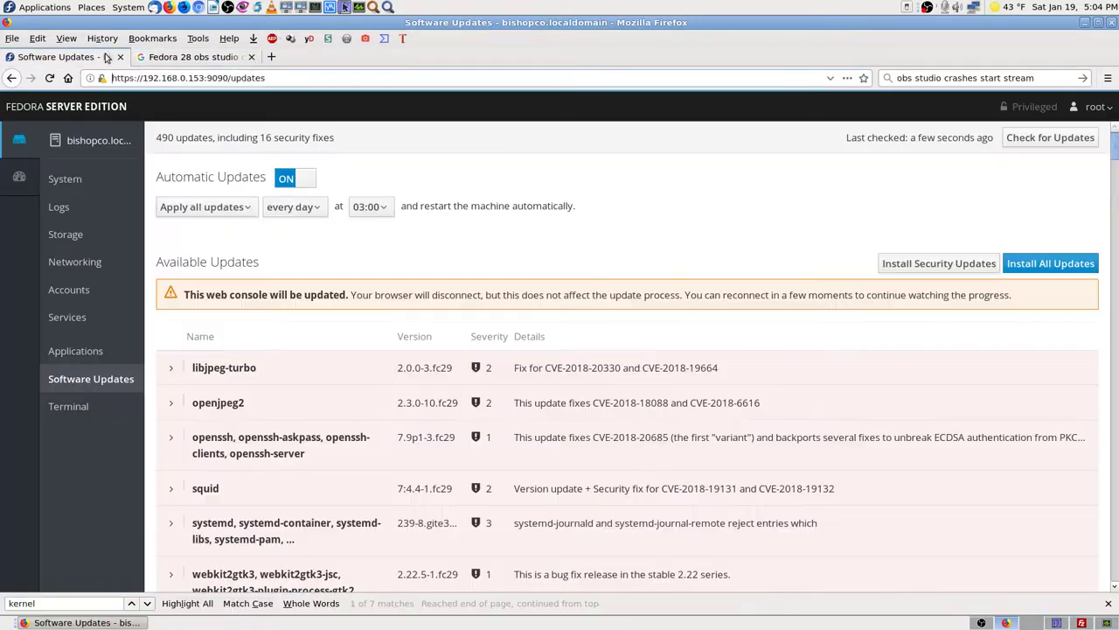
{"action": "left_click", "coordinate": [215, 56]}
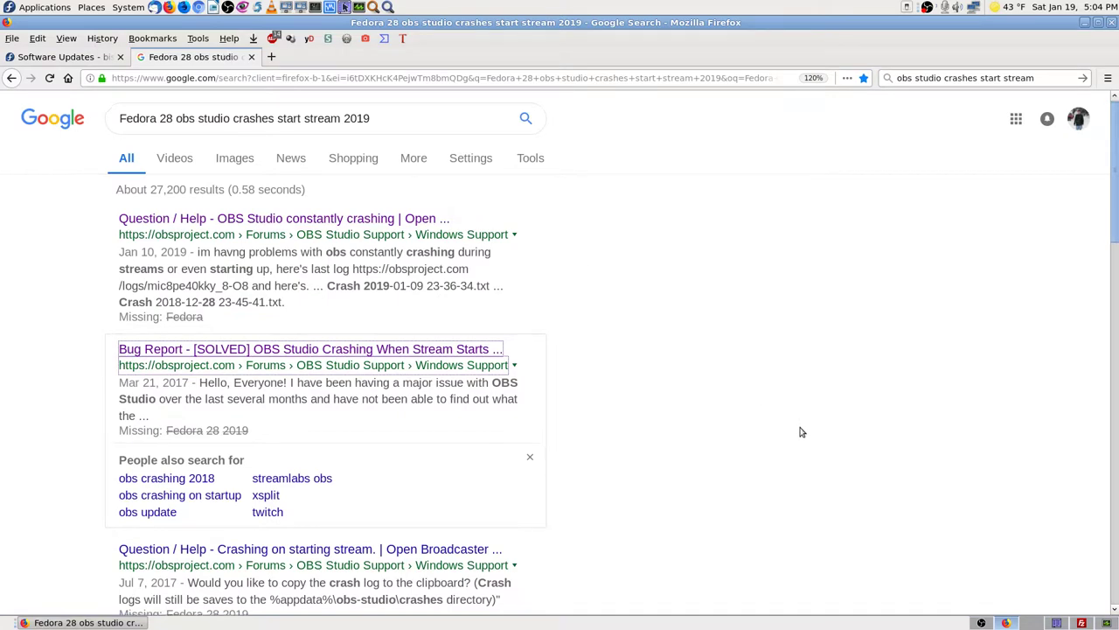
{"action": "scroll", "coordinate": [797, 428], "scroll_direction": "down", "scroll_amount": 3}
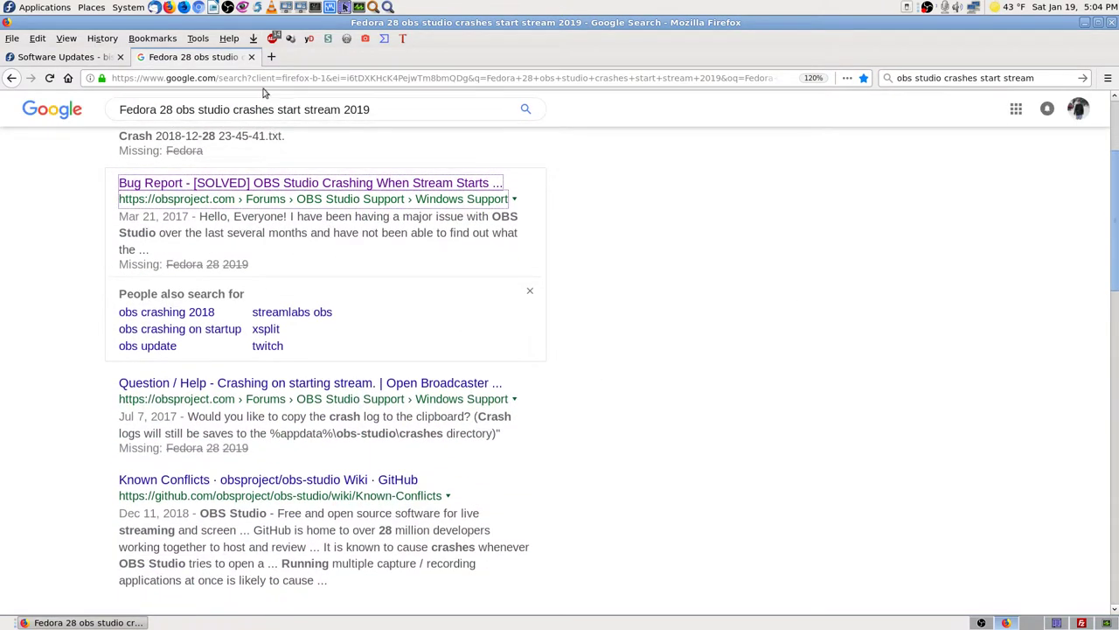
{"action": "left_click", "coordinate": [252, 57]}
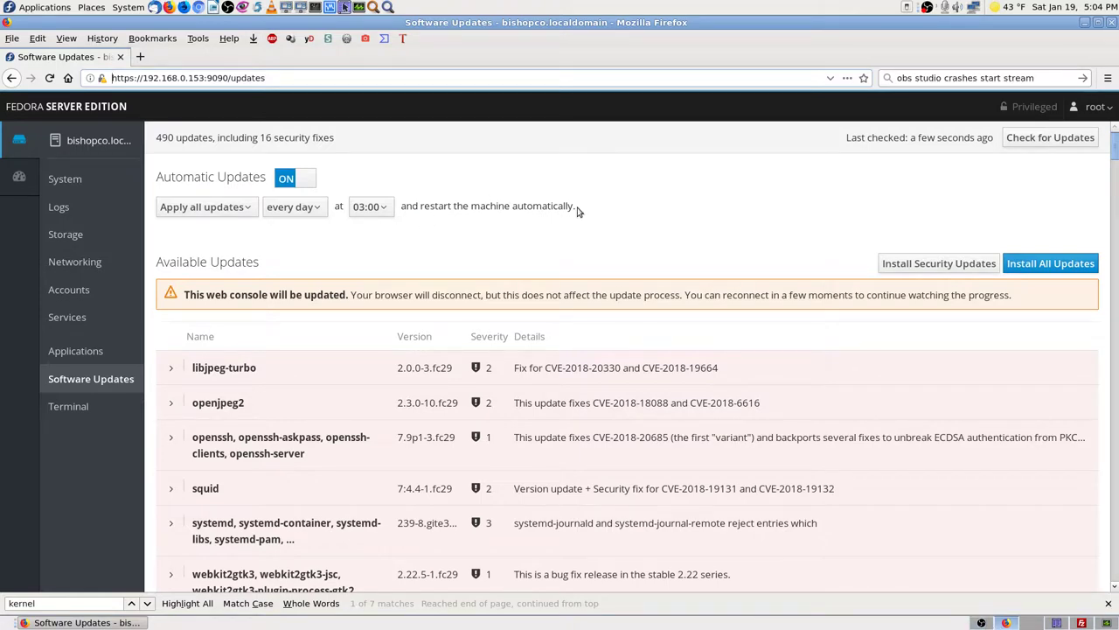
{"action": "left_click", "coordinate": [1112, 22]}
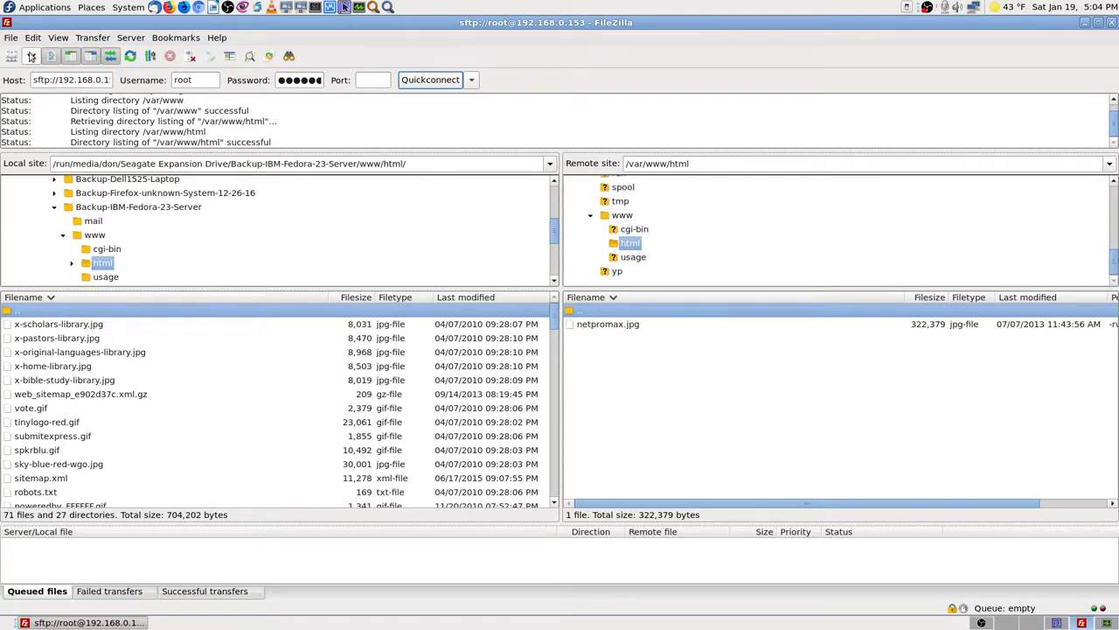
{"action": "left_click", "coordinate": [191, 56]}
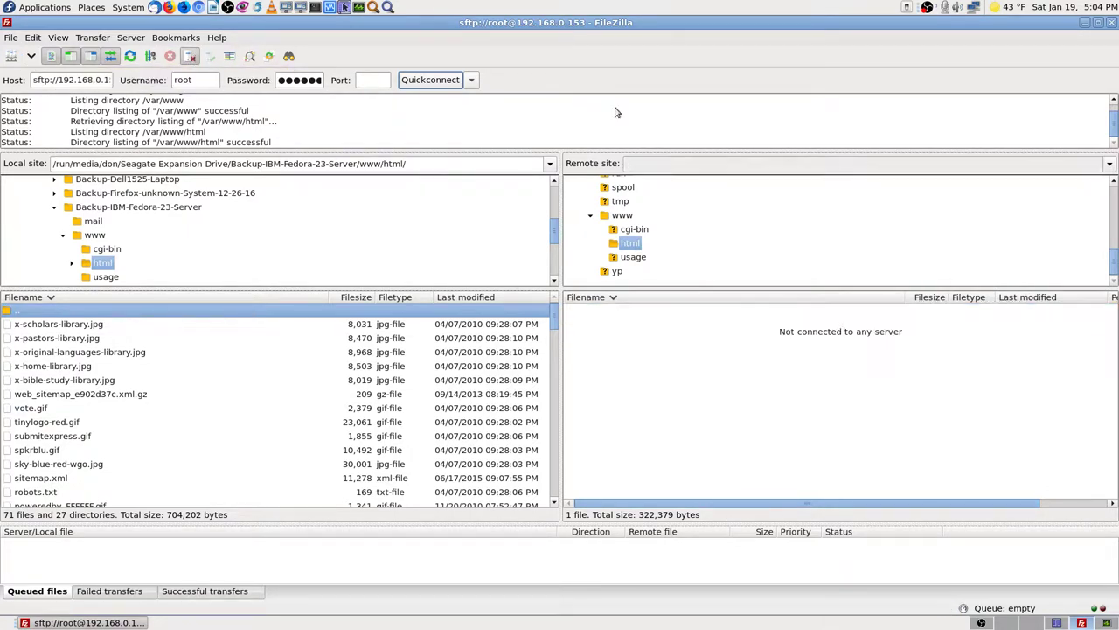
{"action": "left_click", "coordinate": [1113, 23]}
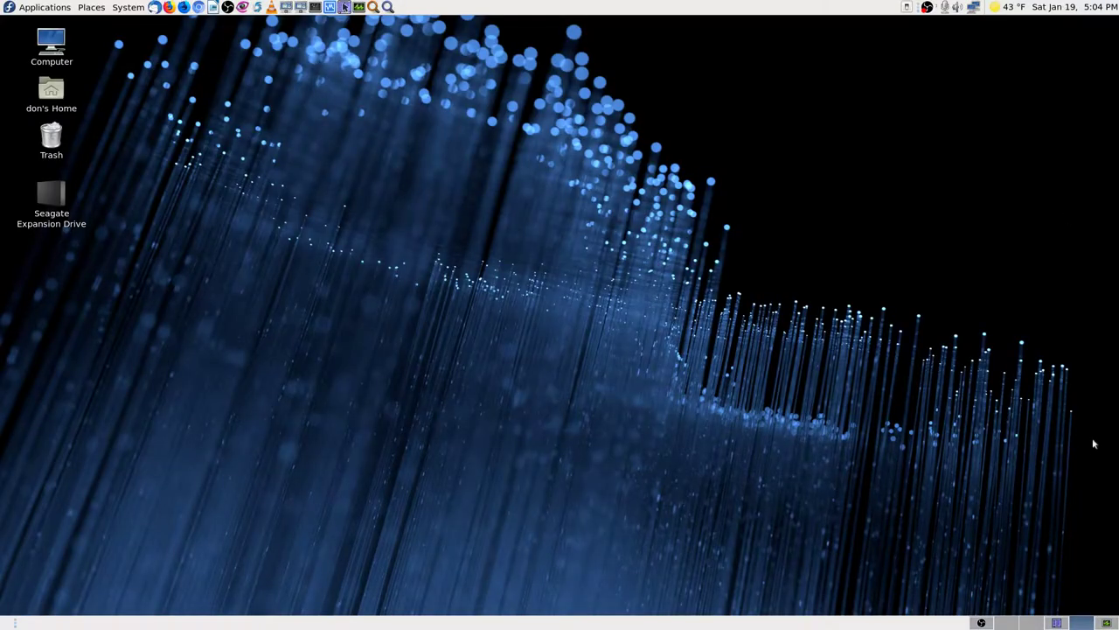
Step: Switch to the workspace where OBS Studio's Settings window shows the General page
{"action": "left_click", "coordinate": [1053, 623]}
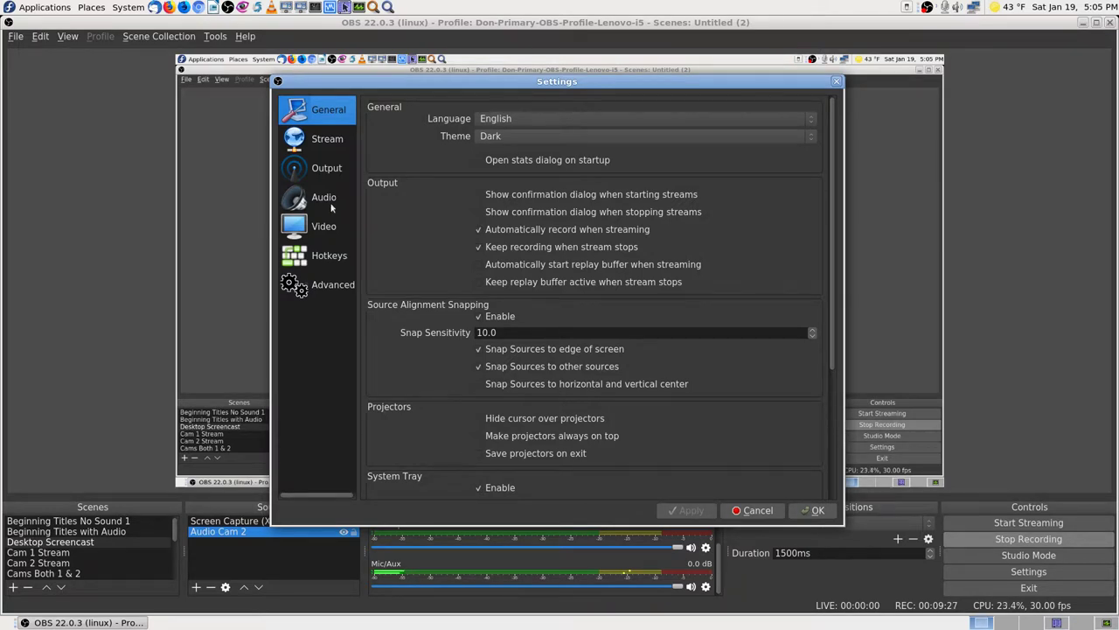
Step: Show the Output page: x264 encoder, CBR at 2500 bitrate, veryfast preset
{"action": "left_click", "coordinate": [326, 169]}
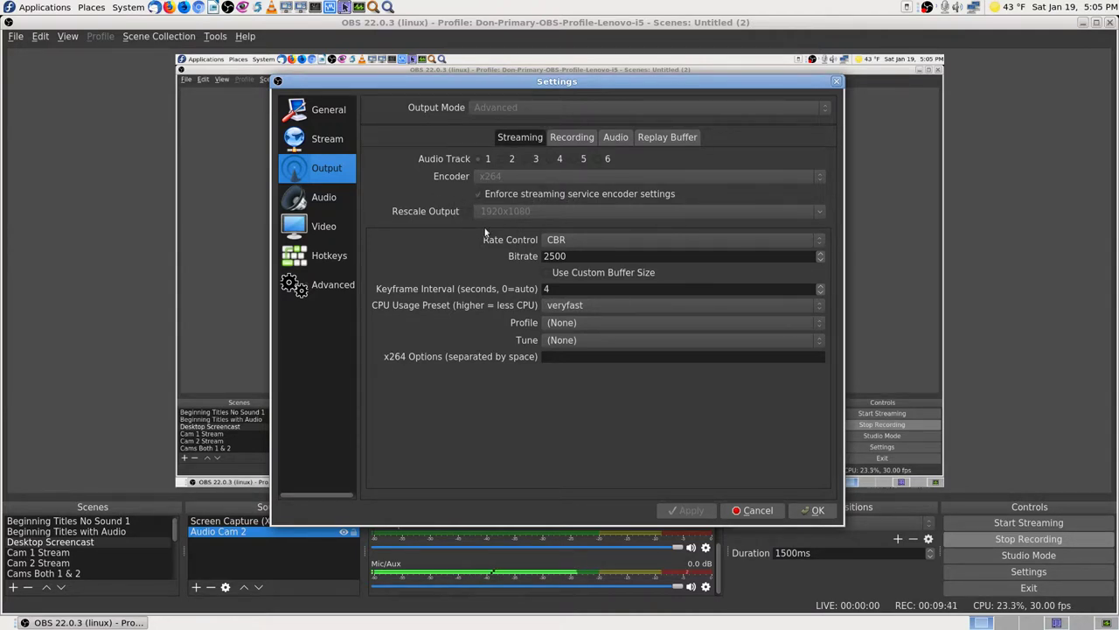
Step: Compare the Recording and Streaming tabs, ending on Recording with flv format into OBS-Studio-Streamed-Videos
{"action": "left_click", "coordinate": [578, 138]}
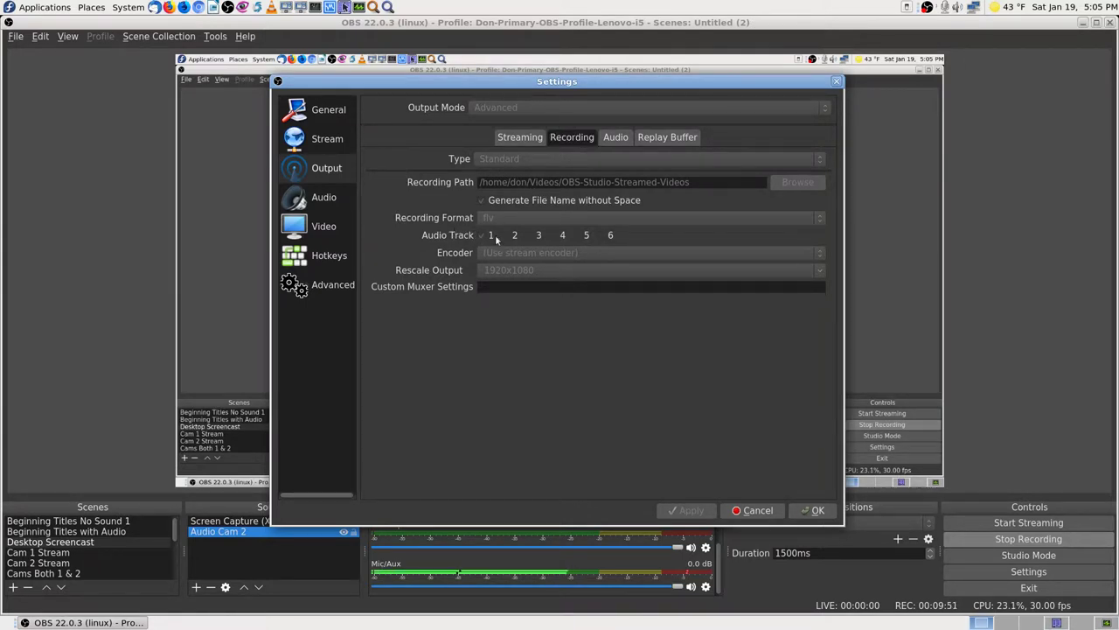
{"action": "left_click", "coordinate": [524, 140]}
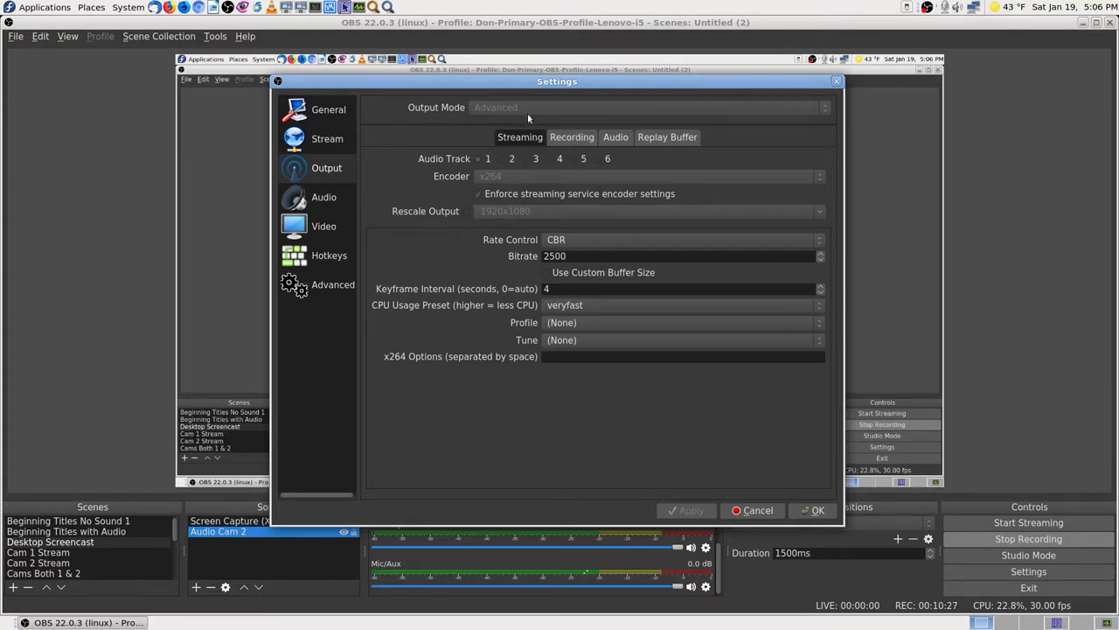
{"action": "left_click", "coordinate": [574, 138]}
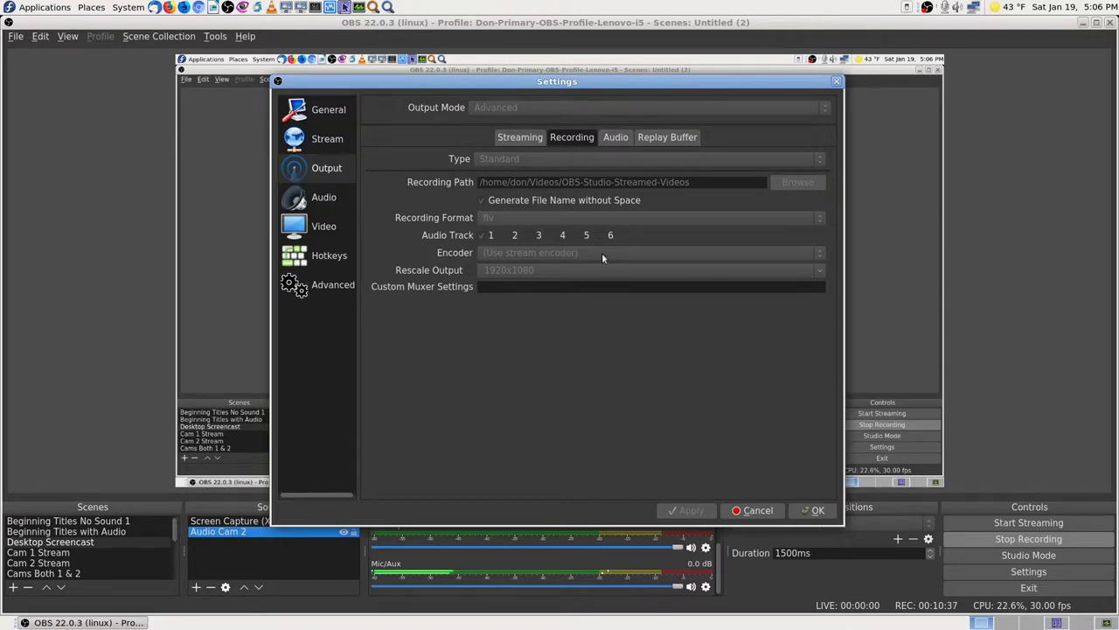
Step: Check the Audio track bitrates and Replay Buffer tabs, then go back through Recording to Streaming
{"action": "left_click", "coordinate": [616, 137]}
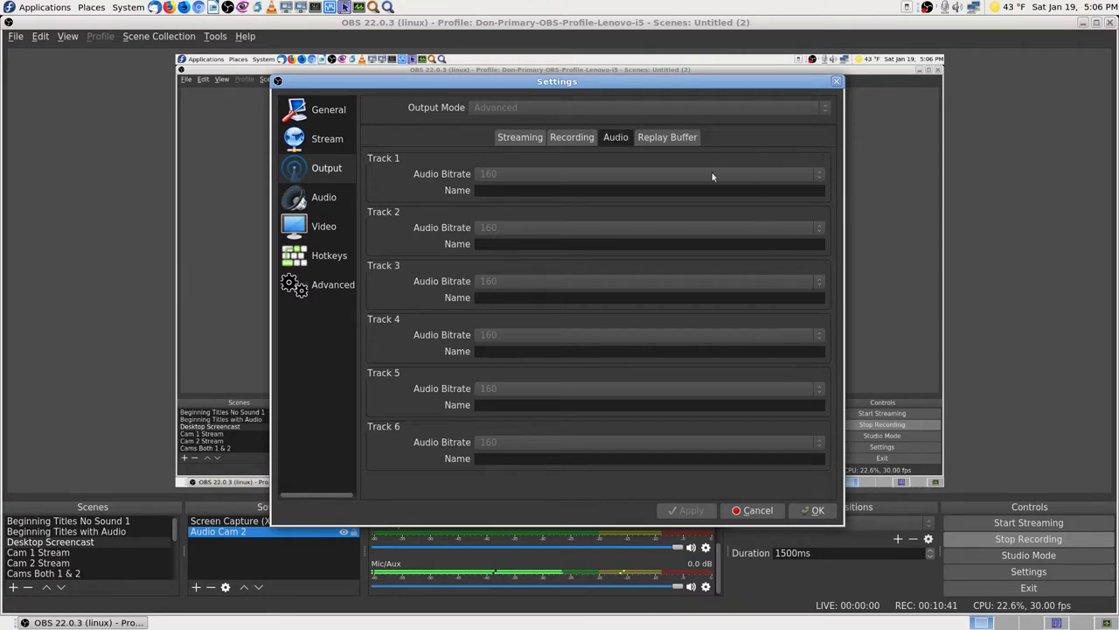
{"action": "left_click", "coordinate": [665, 137]}
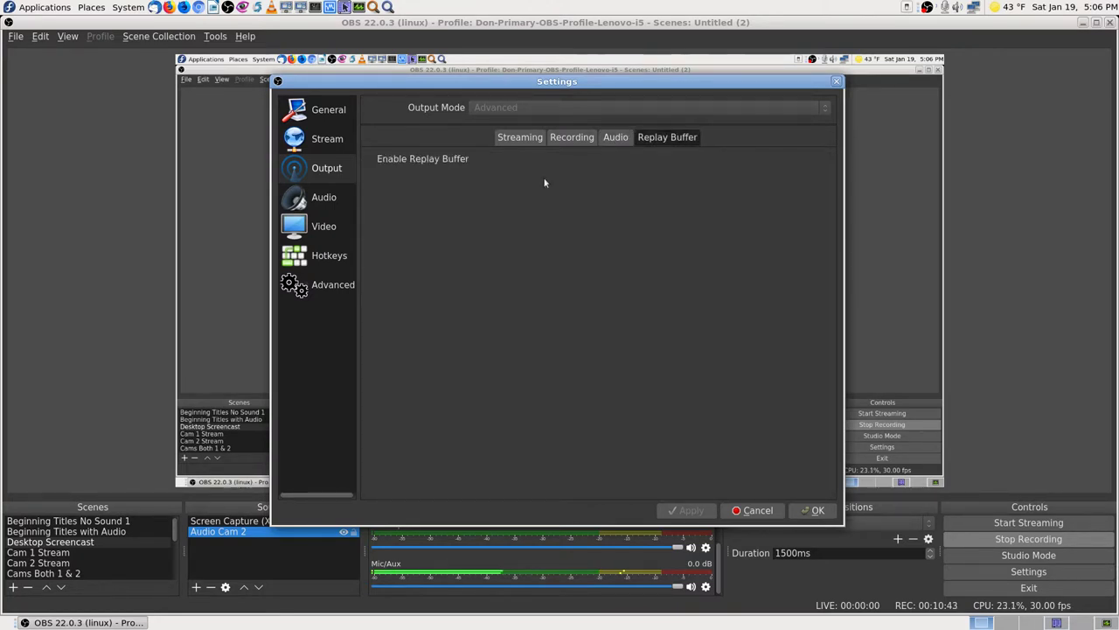
{"action": "left_click", "coordinate": [614, 137]}
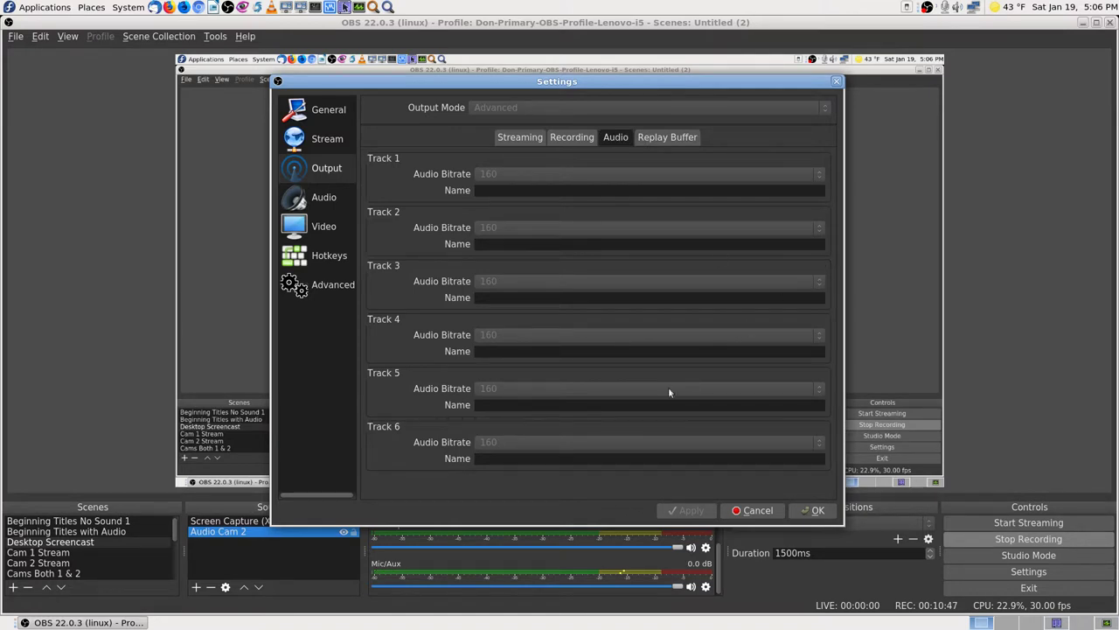
{"action": "left_click", "coordinate": [555, 137]}
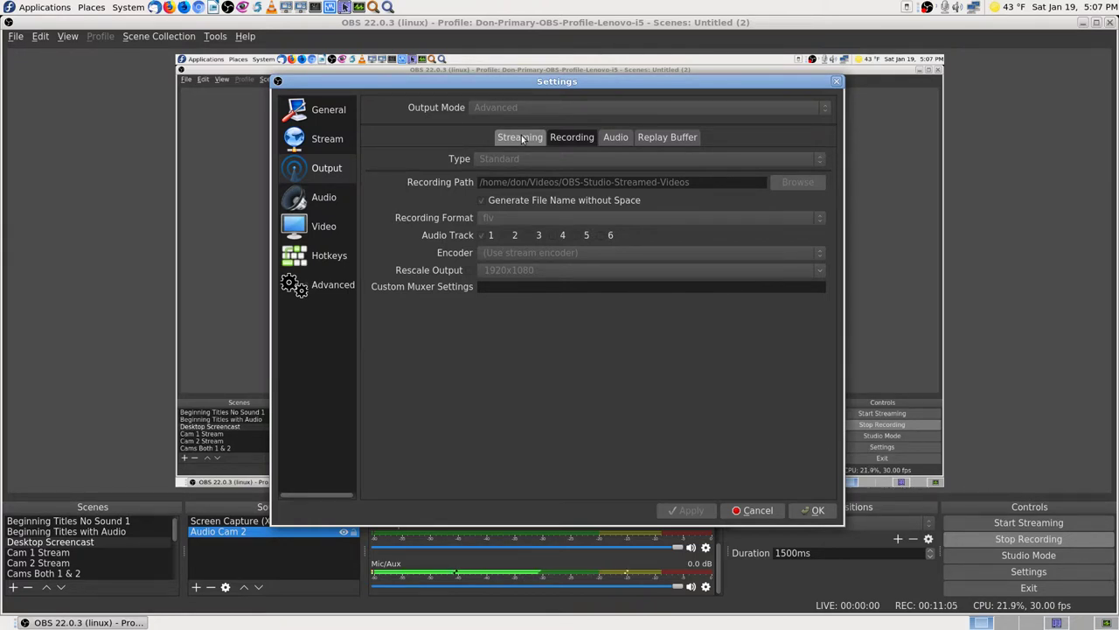
{"action": "left_click", "coordinate": [522, 138]}
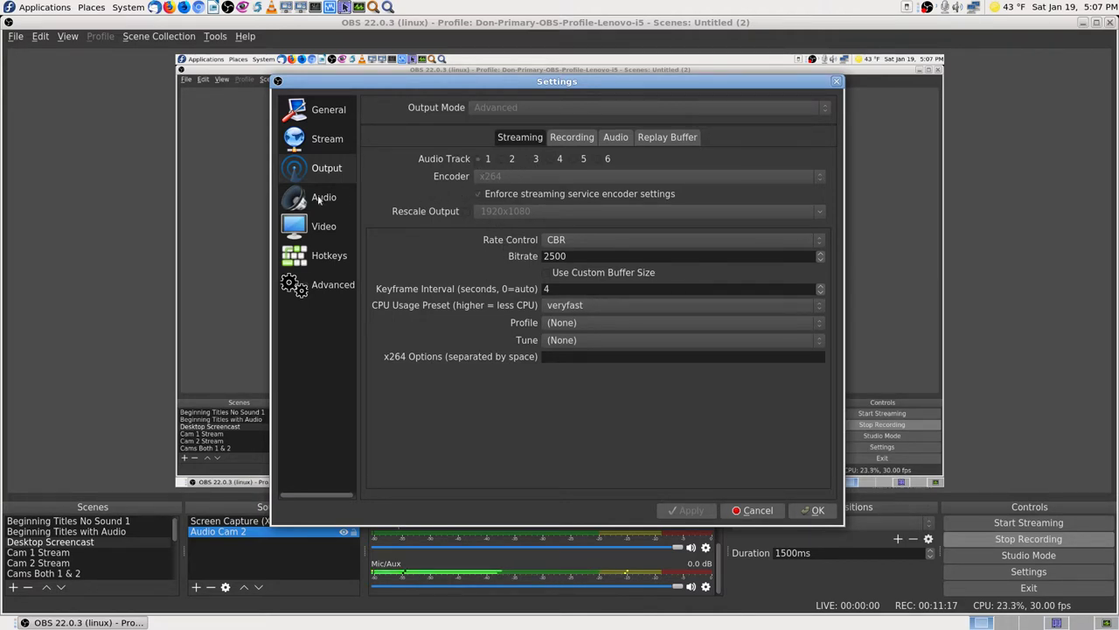
{"action": "left_click", "coordinate": [325, 115]}
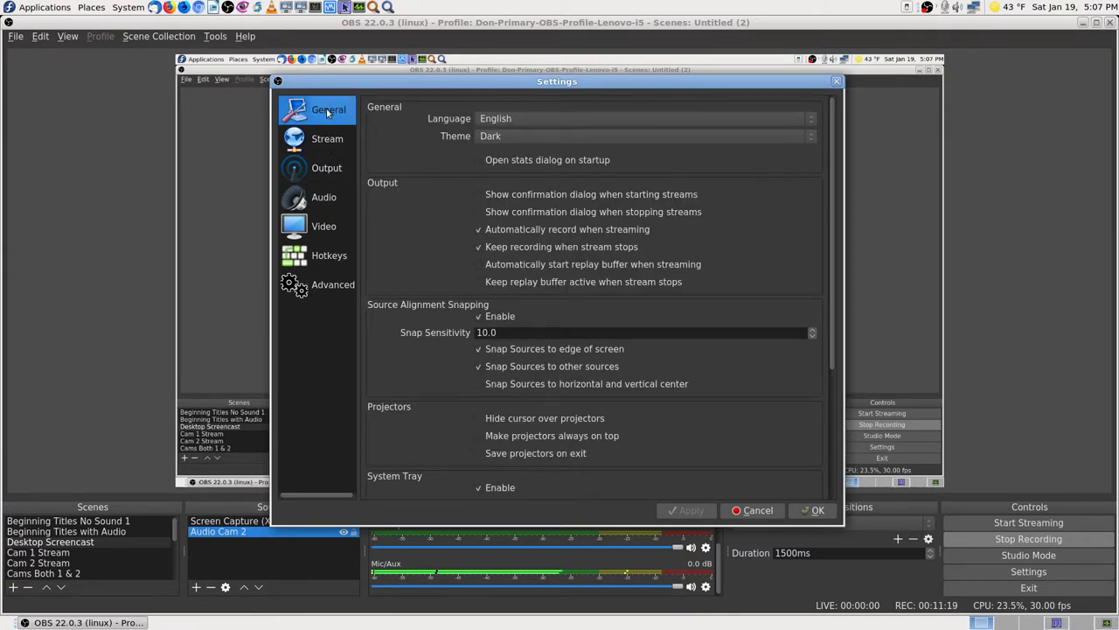
{"action": "left_click", "coordinate": [831, 362]}
{"action": "left_click_drag", "start_coordinate": [830, 362], "coordinate": [826, 497]}
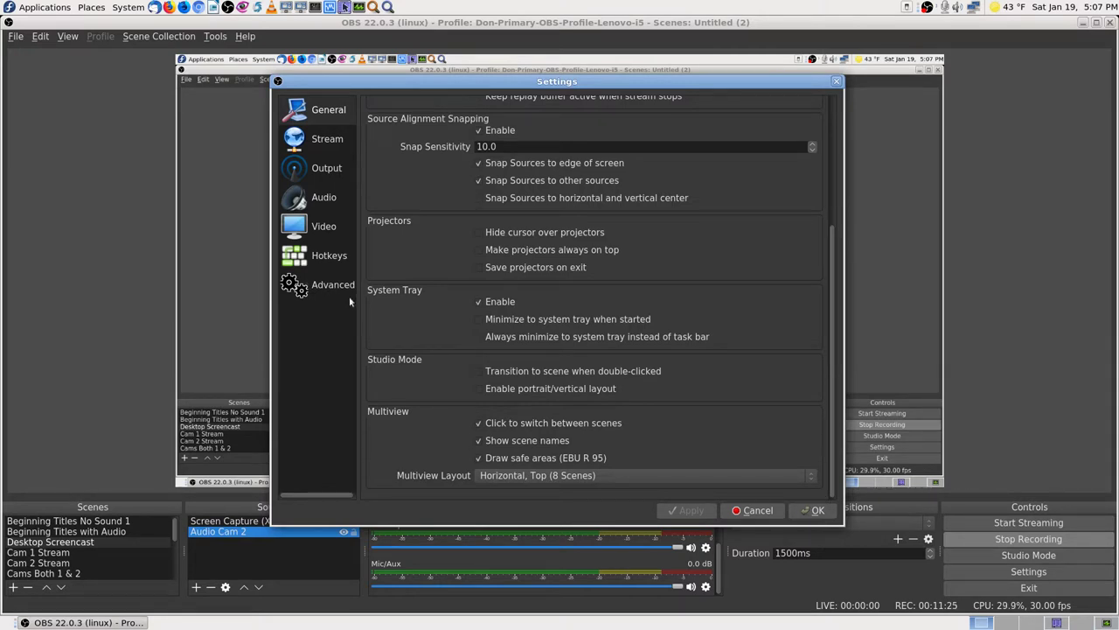
{"action": "left_click", "coordinate": [316, 140]}
{"action": "left_click", "coordinate": [322, 175]}
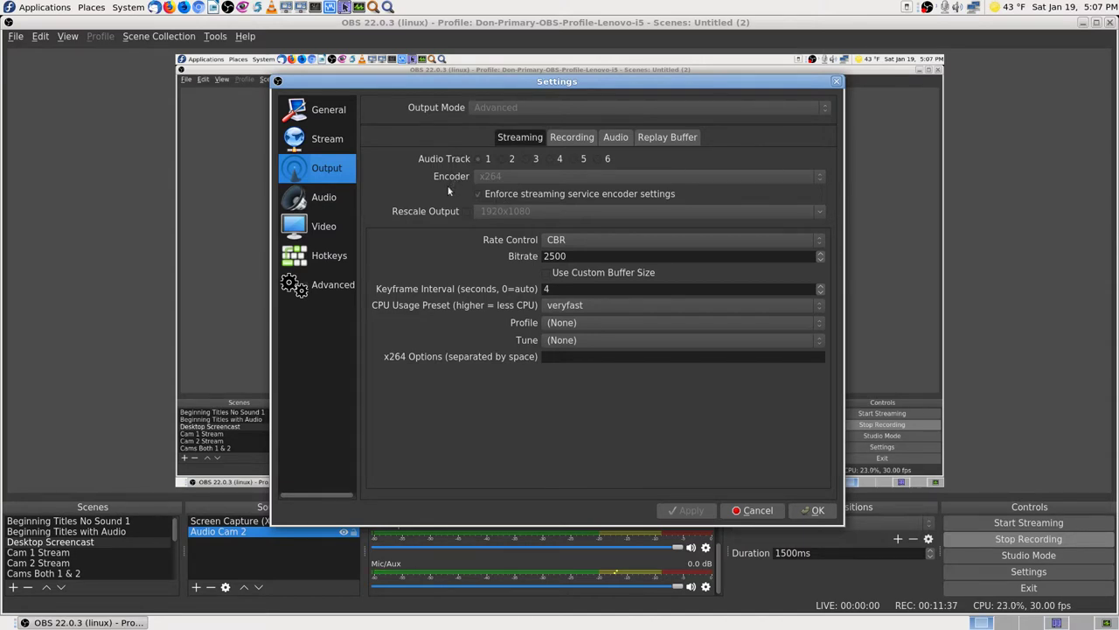
{"action": "key", "text": "Print"}
{"action": "key", "text": "Return"}
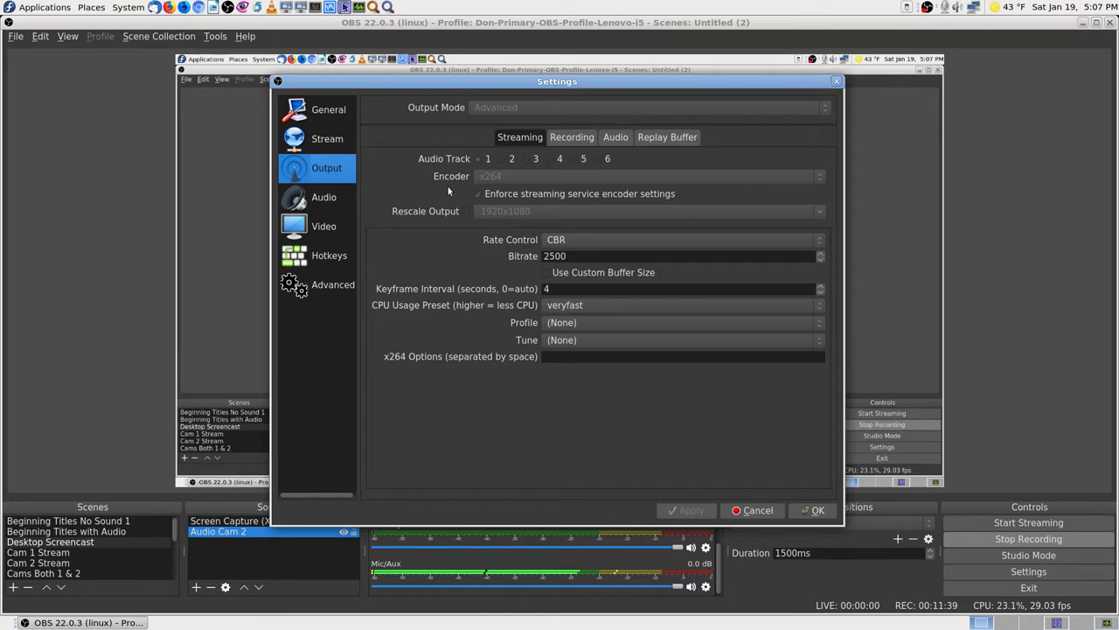
Step: Look over the Audio page's push-to-mute list, then view the locked Video page (1920x1080, 30 FPS)
{"action": "left_click", "coordinate": [326, 197]}
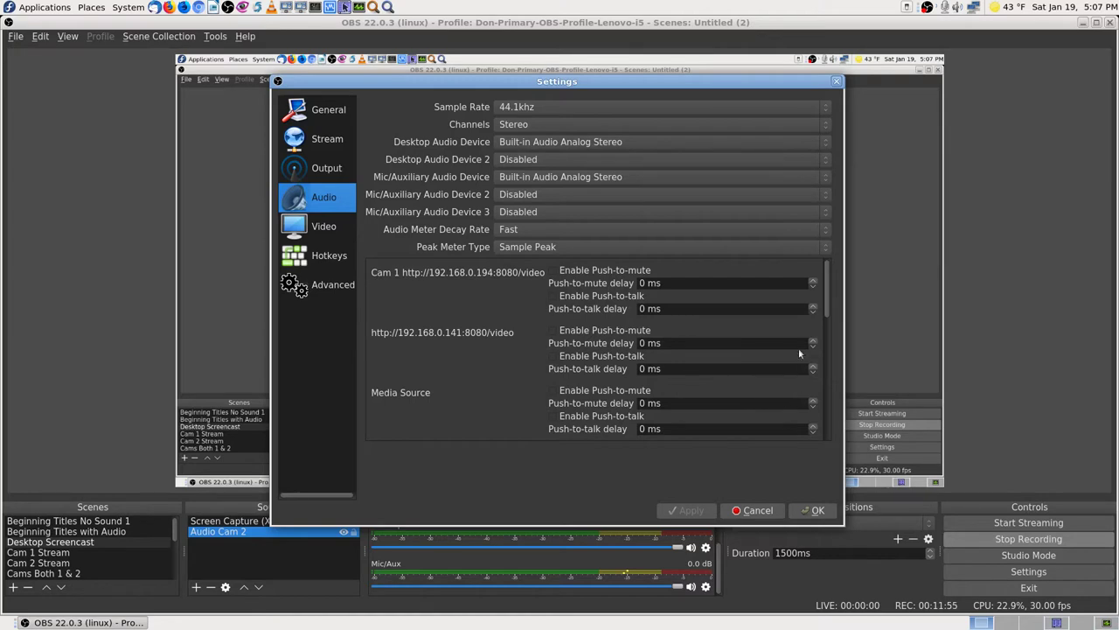
{"action": "scroll", "coordinate": [826, 307], "scroll_direction": "down", "scroll_amount": 1}
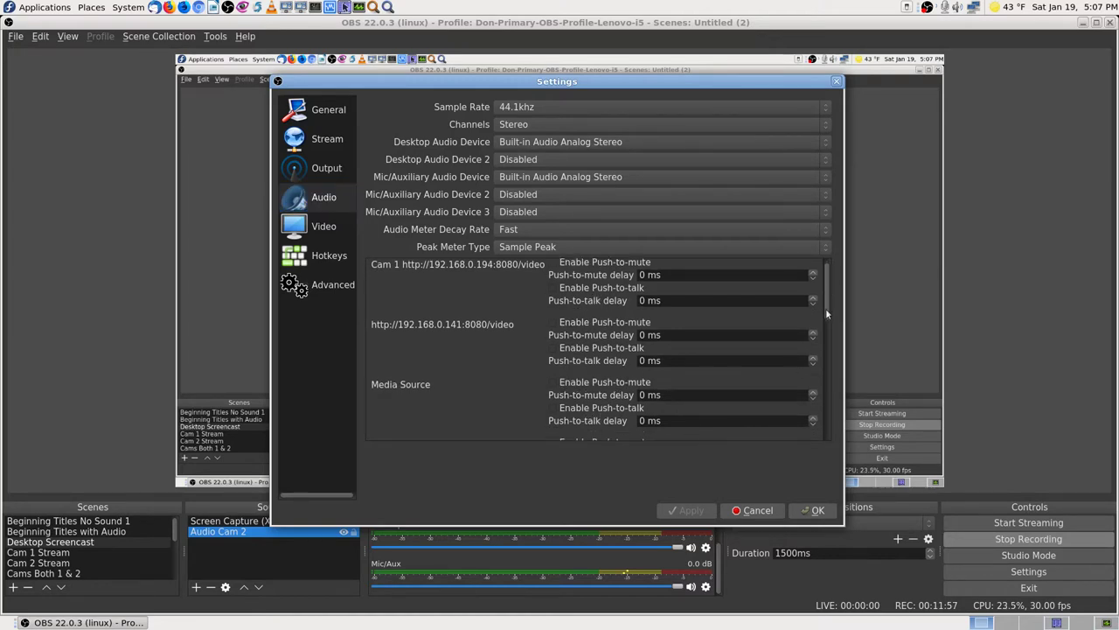
{"action": "scroll", "coordinate": [826, 310], "scroll_direction": "up", "scroll_amount": 1}
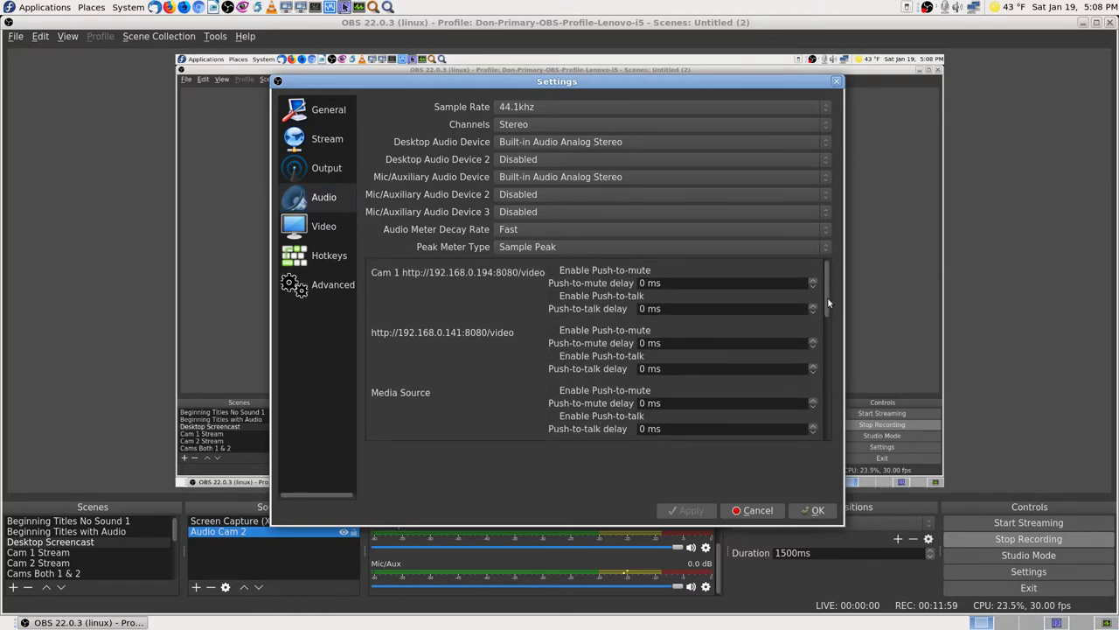
{"action": "mouse_move", "coordinate": [829, 303]}
{"action": "left_mouse_down"}
{"action": "mouse_move", "coordinate": [816, 423]}
{"action": "mouse_move", "coordinate": [810, 309]}
{"action": "left_mouse_up"}
{"action": "left_click", "coordinate": [324, 227]}
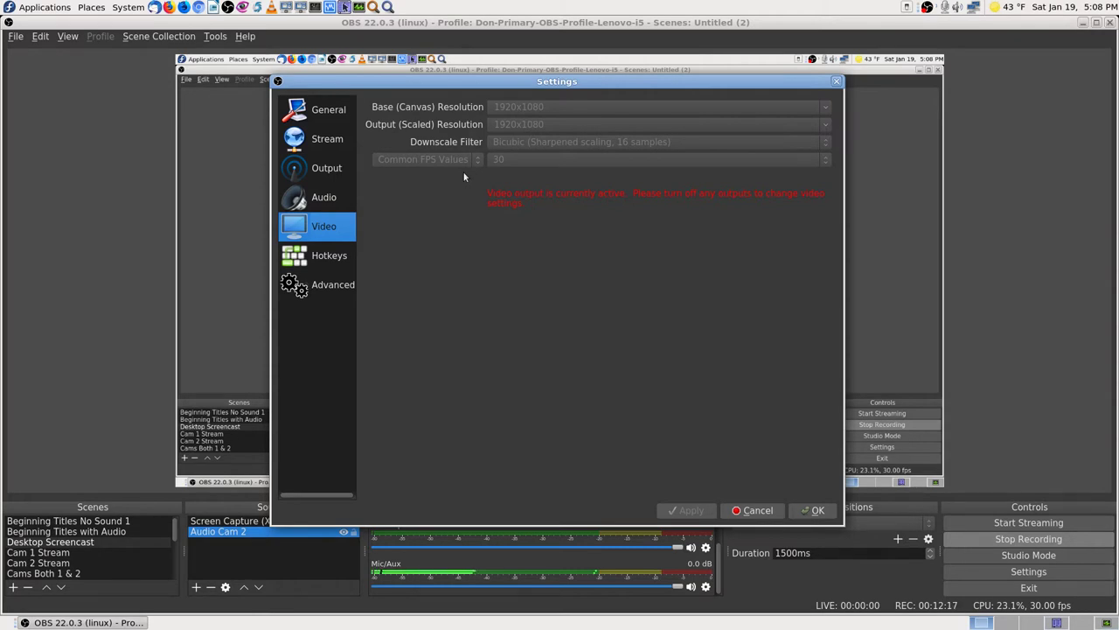
Step: Screenshot the Video settings, then look through Hotkeys down to the Mic/Aux mute and unmute bindings
{"action": "key", "text": "Print"}
{"action": "key", "text": "Return"}
{"action": "left_click", "coordinate": [324, 259]}
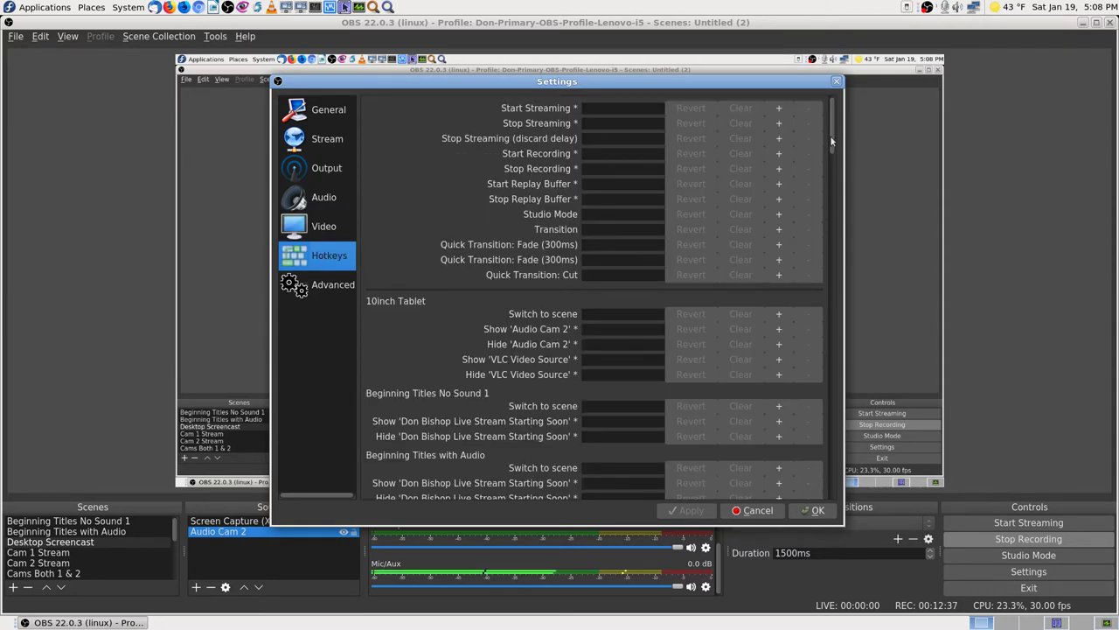
{"action": "left_click_drag", "start_coordinate": [831, 140], "coordinate": [885, 130]}
Step: Show the Advanced page's stream delay and reconnect options and capture a screenshot of it
{"action": "left_click", "coordinate": [337, 281]}
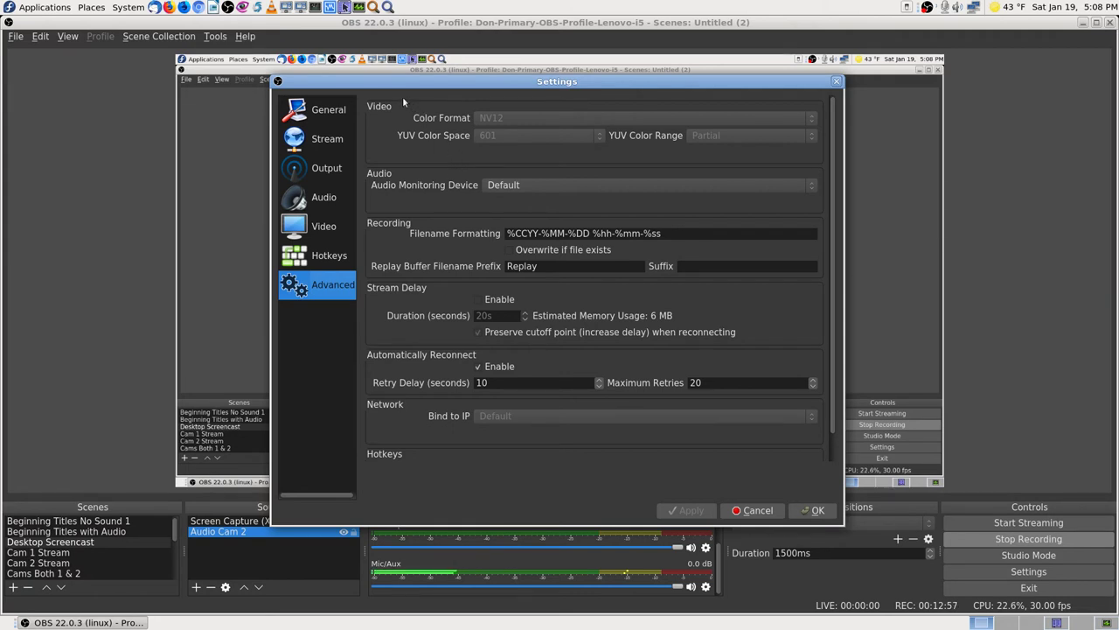
{"action": "key", "text": "Print"}
{"action": "key", "text": "Return"}
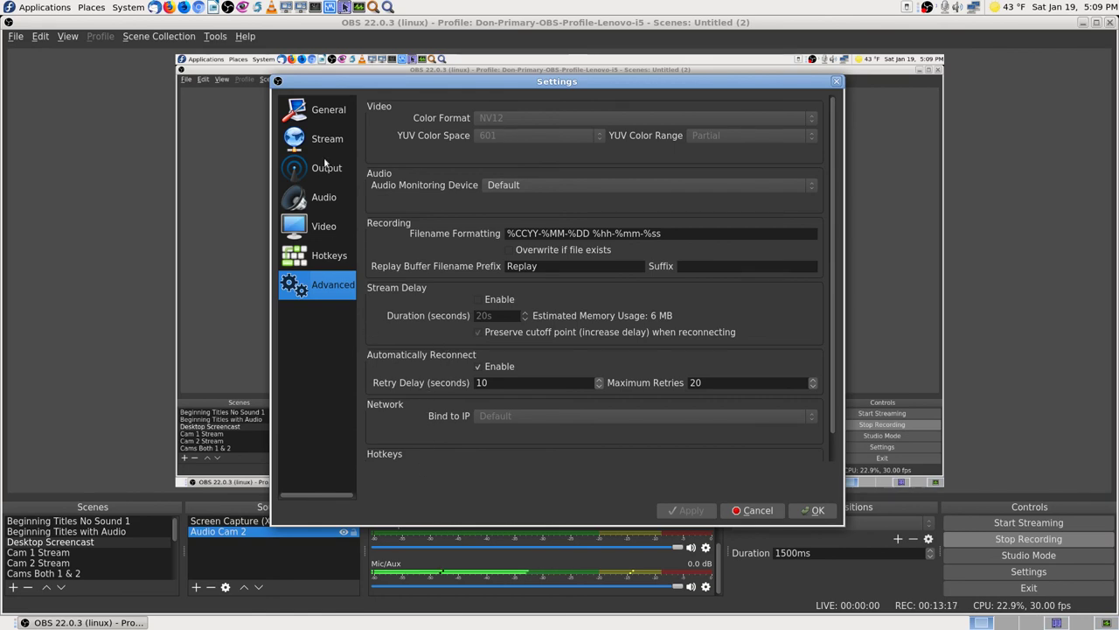
Step: Go back to the General page showing snap sensitivity 10.0 and the multiview layout
{"action": "left_click", "coordinate": [328, 112]}
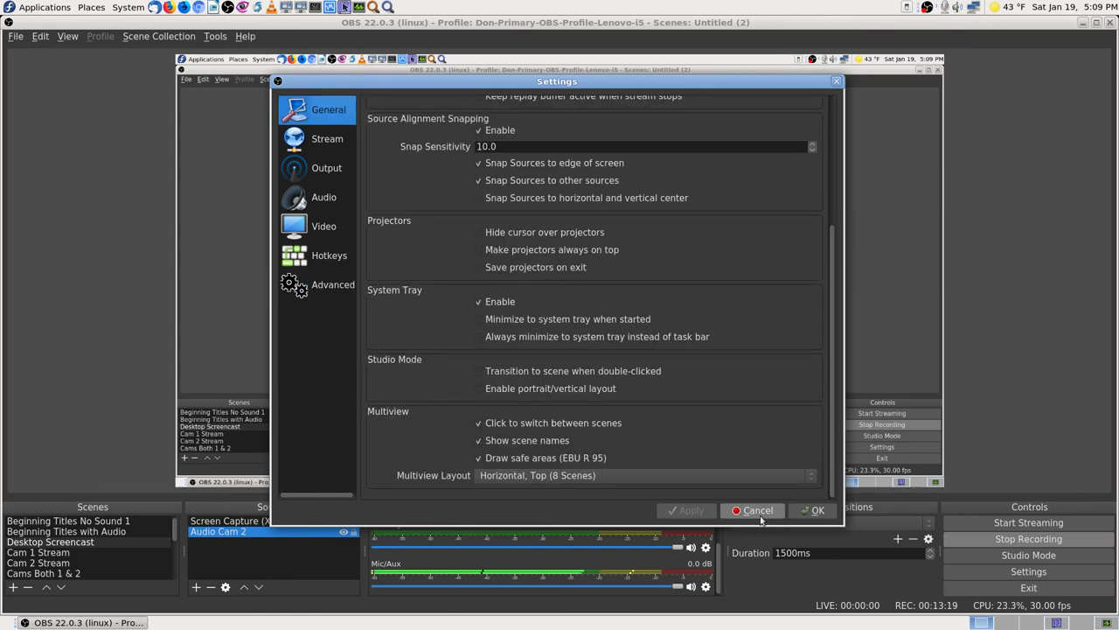